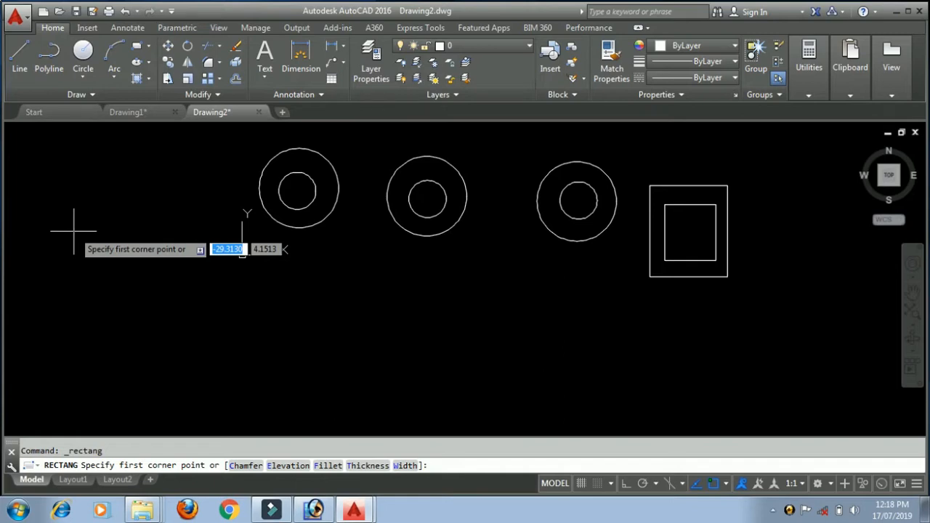
- Draw a small rectangle inside the nested squares, entering 10 for the first corner and 5 for the other corner
text(10)
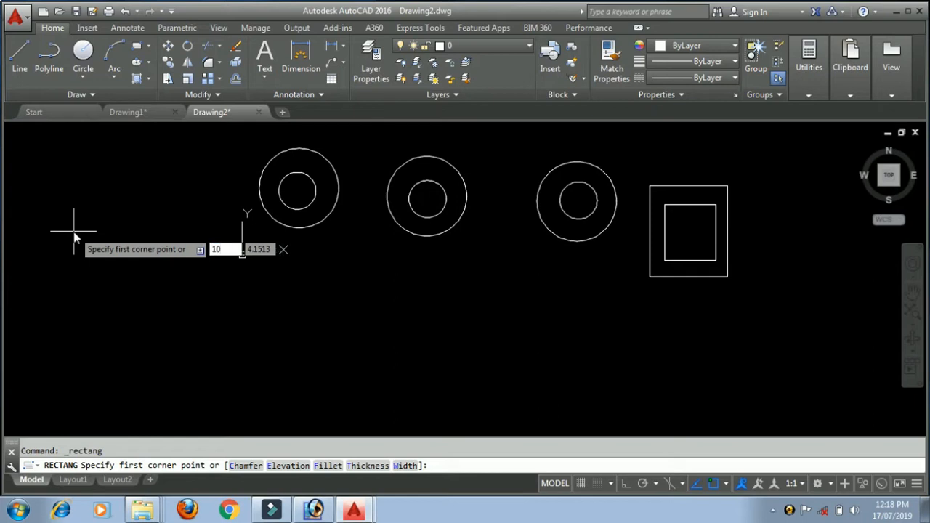
key(Return)
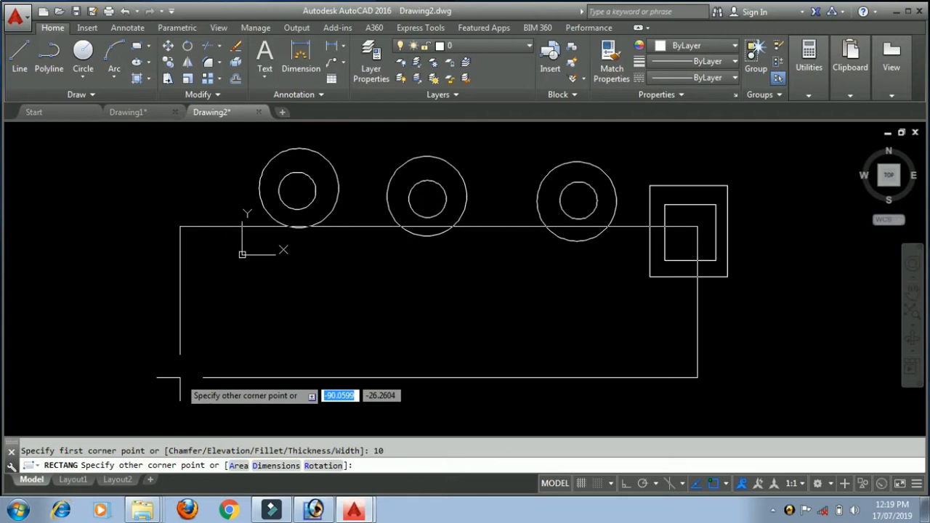
text(5)
key(Return)
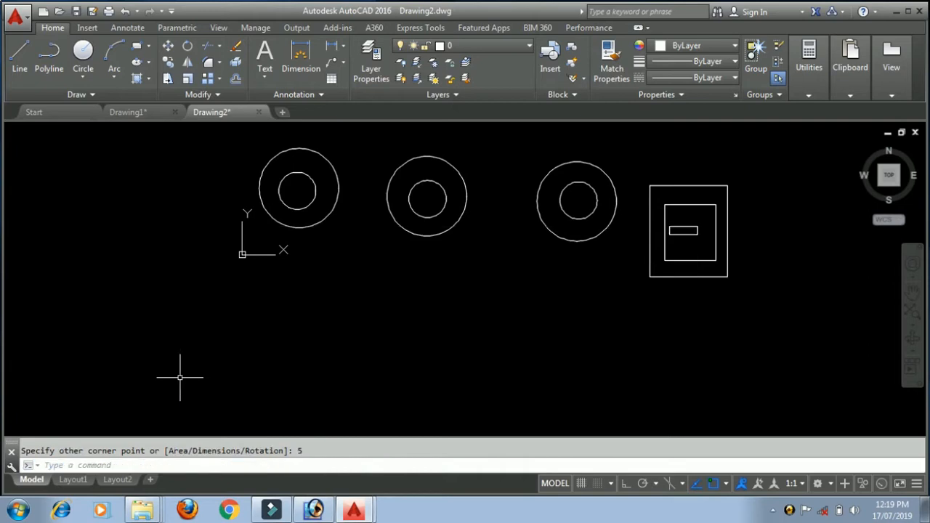
key(Return)
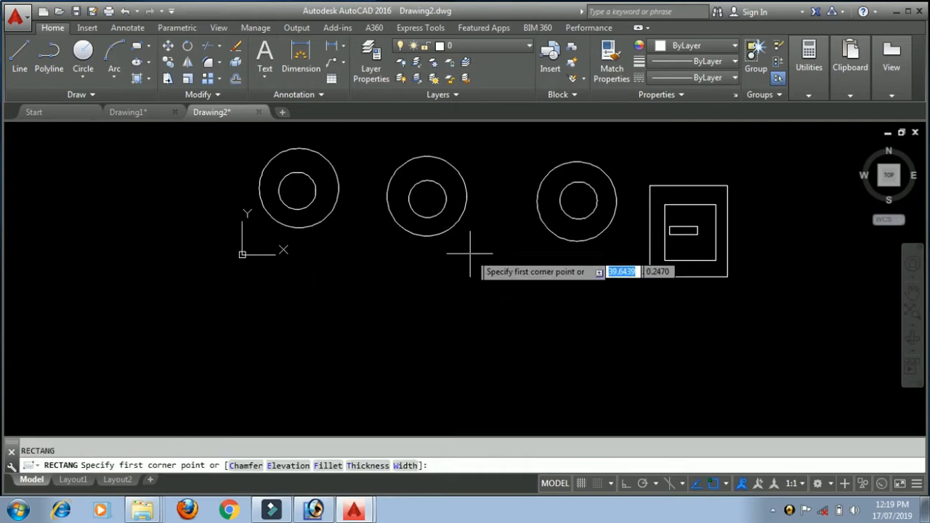
scroll(673, 232, up, 6)
scroll(674, 237, up, 5)
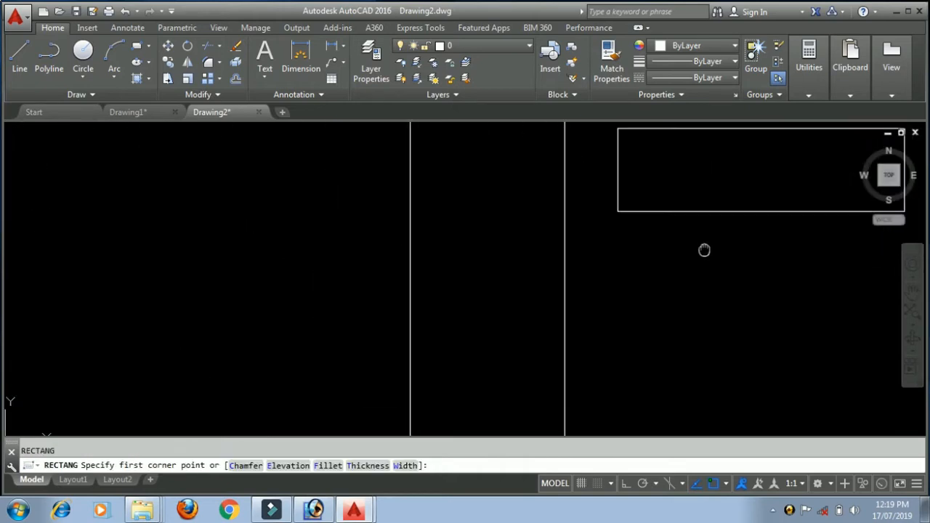
middle_drag(706, 249, 447, 283)
scroll(472, 218, down, 4)
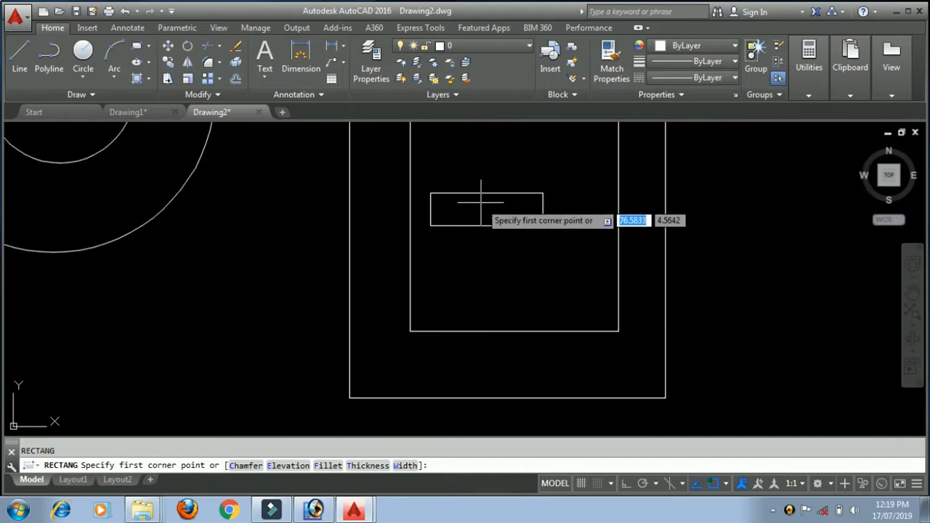
click(430, 193)
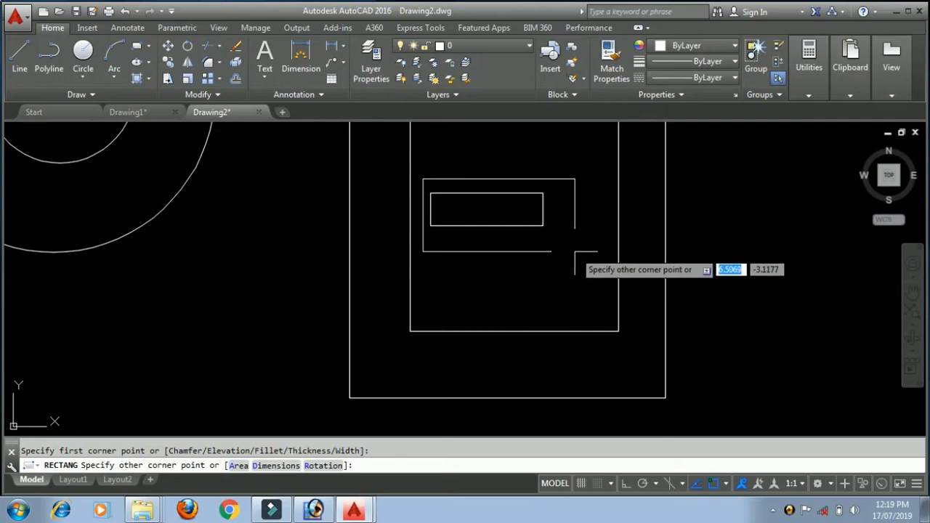
key(Escape)
click(543, 224)
mouse_move(544, 226)
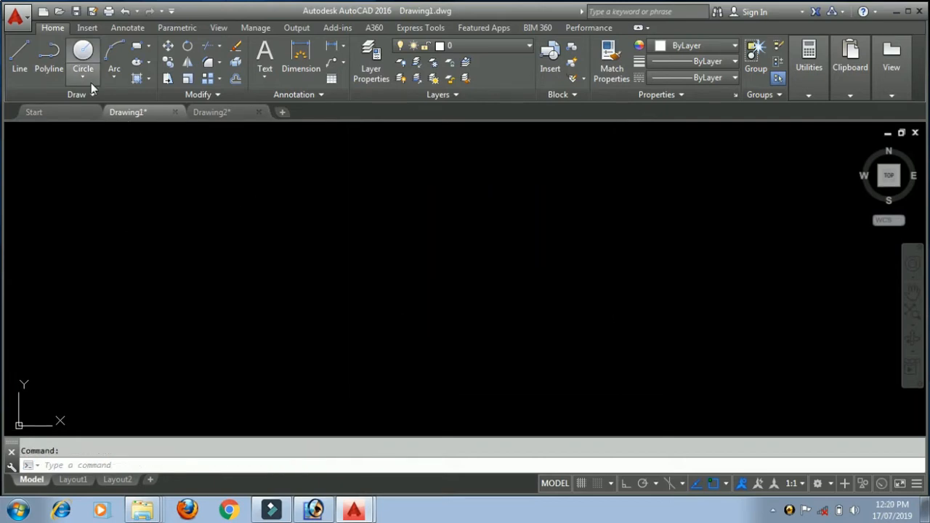
- Draw a rectangle in the empty Drawing1, entering 10 for the first corner and 10 for the other corner
click(147, 48)
click(172, 72)
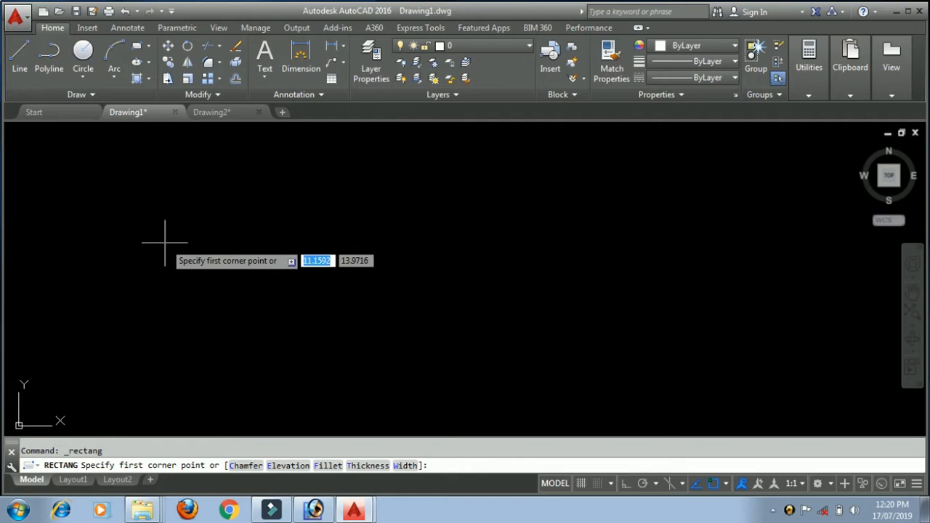
text(10)
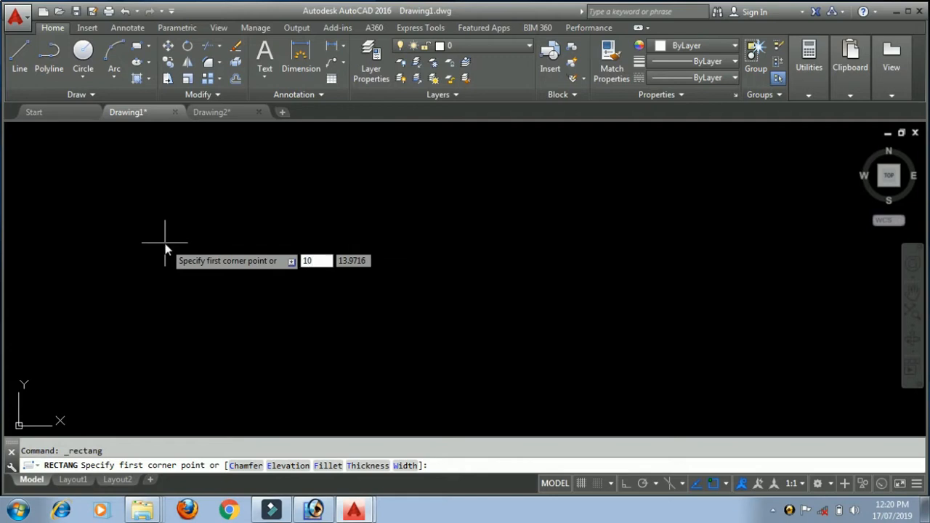
key(Return)
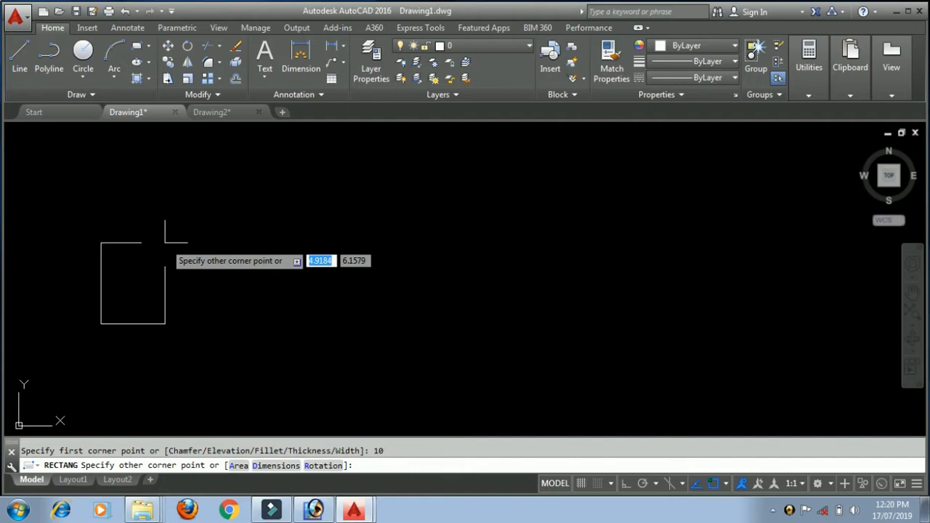
text(10)
key(Return)
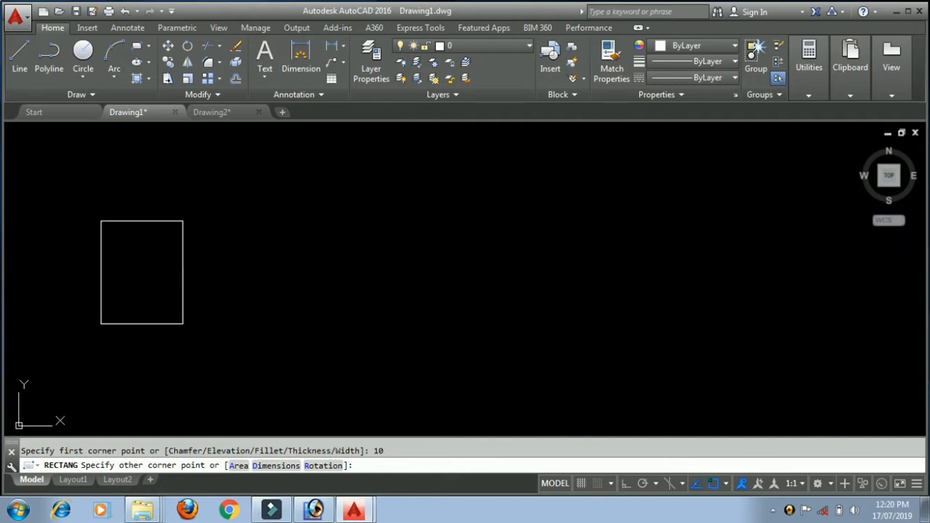
scroll(146, 221, up, 2)
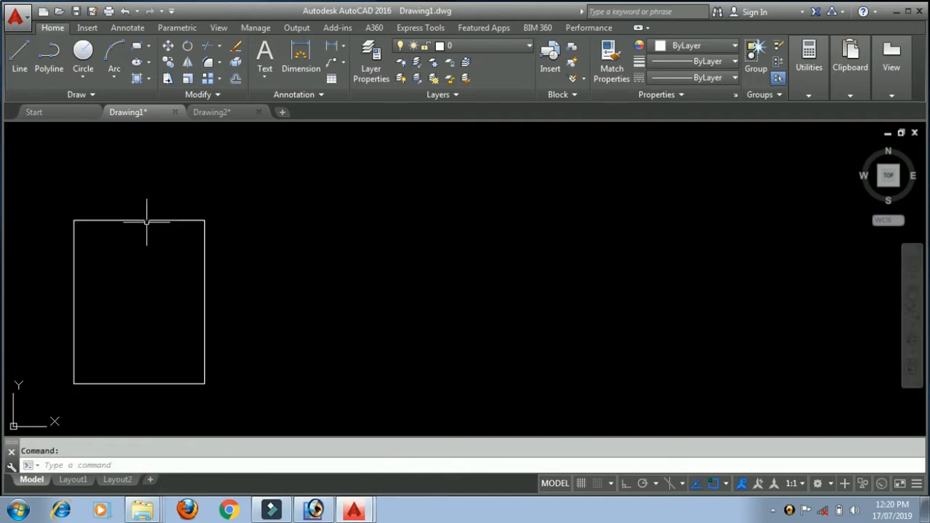
mouse_move(146, 221)
middle_down()
mouse_move(291, 172)
mouse_move(200, 172)
middle_up()
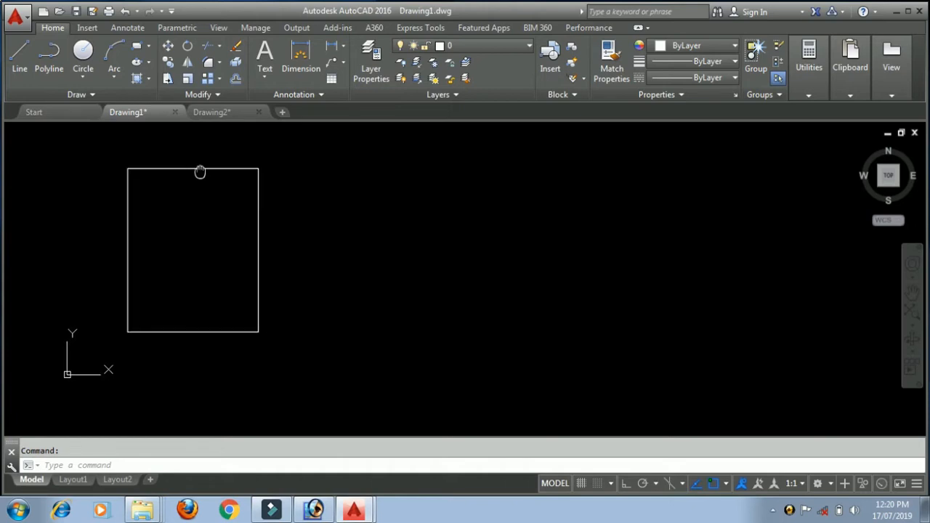
middle_drag(200, 172, 181, 166)
scroll(181, 166, up, 2)
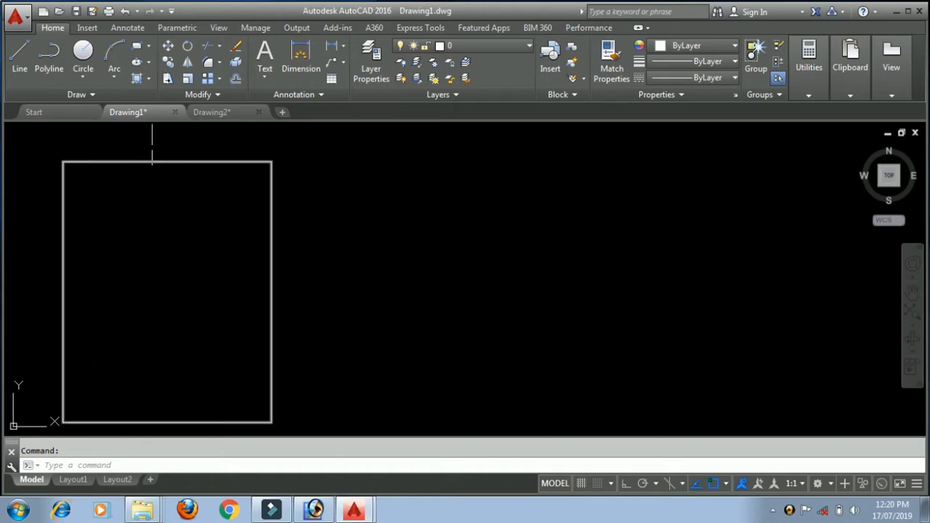
scroll(149, 141, down, 2)
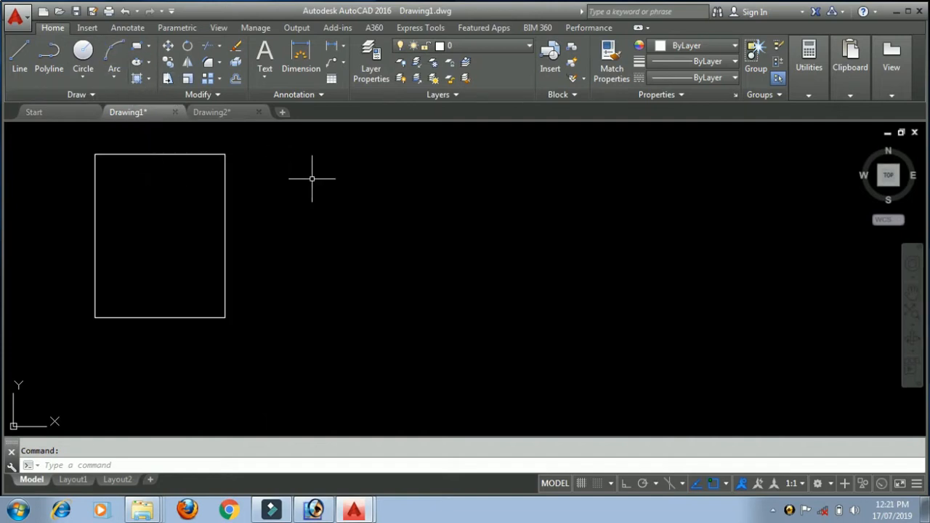
- Start the Rectangle command with its Chamfer option and set both the first and second chamfer distances to 10
text(re)
key(Return)
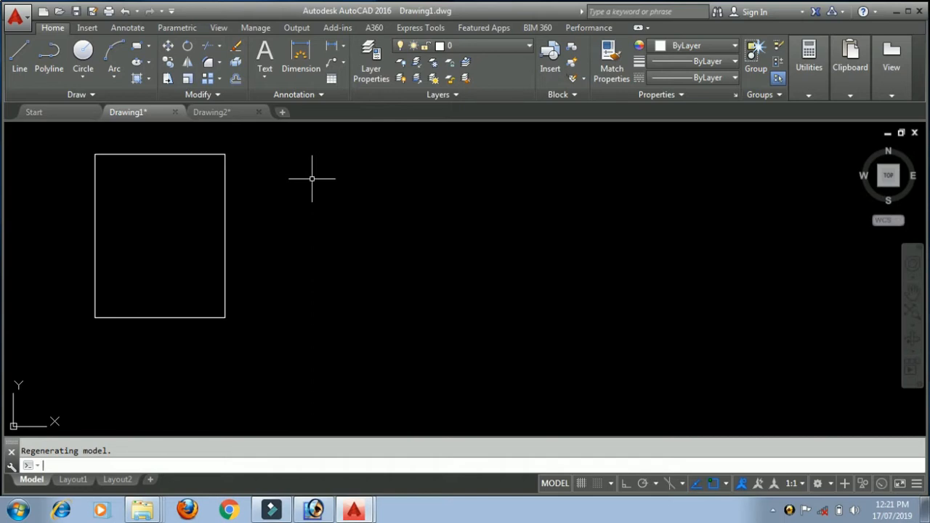
text(rec)
key(Return)
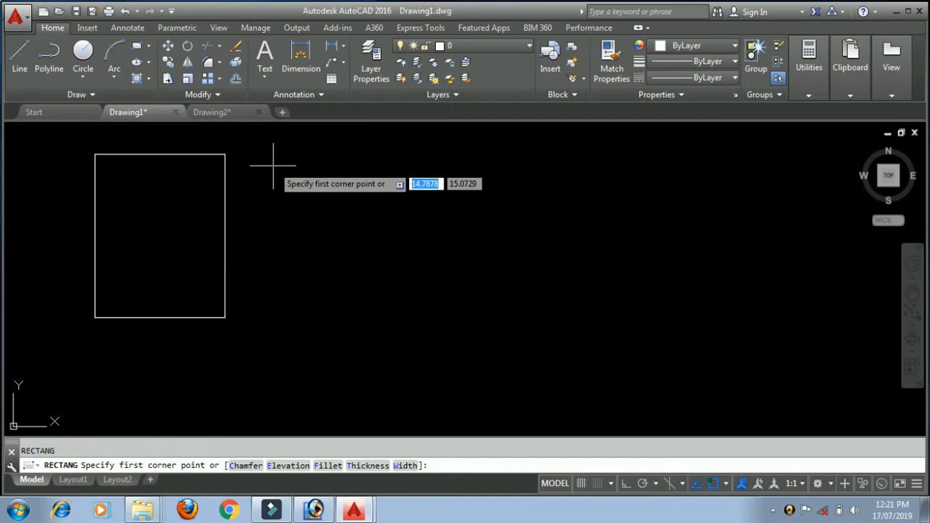
text(c)
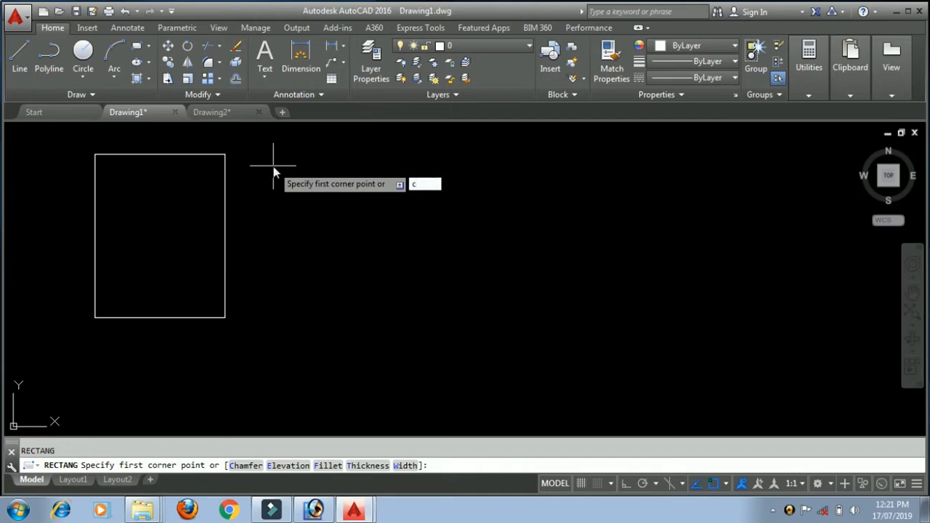
key(Return)
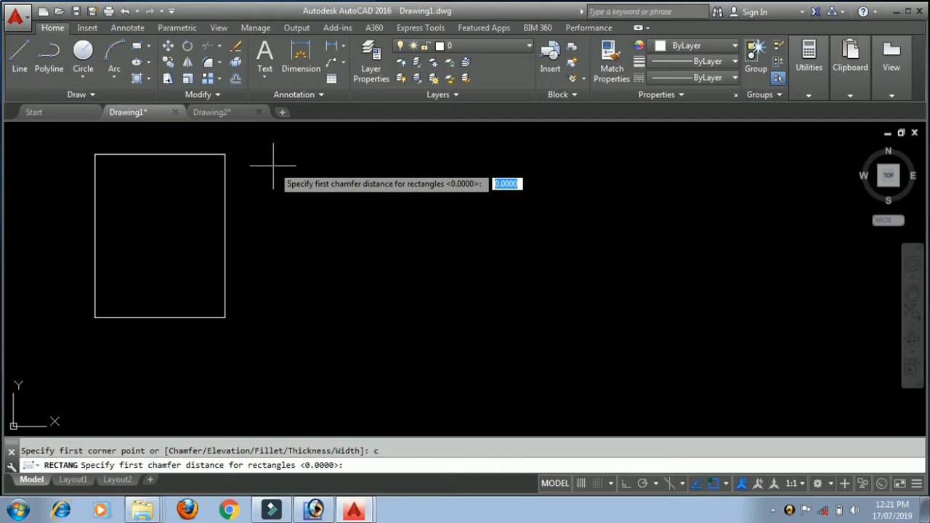
text(10)
key(Return)
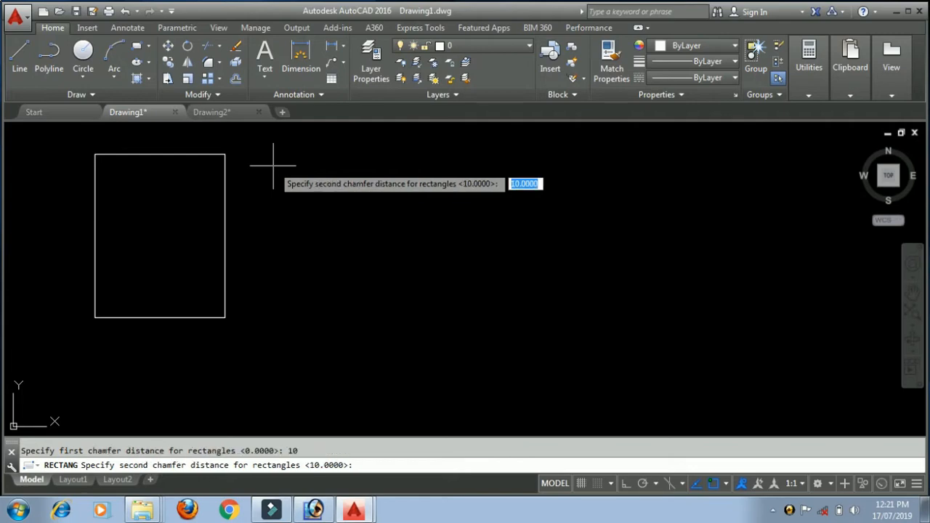
text(10)
key(Return)
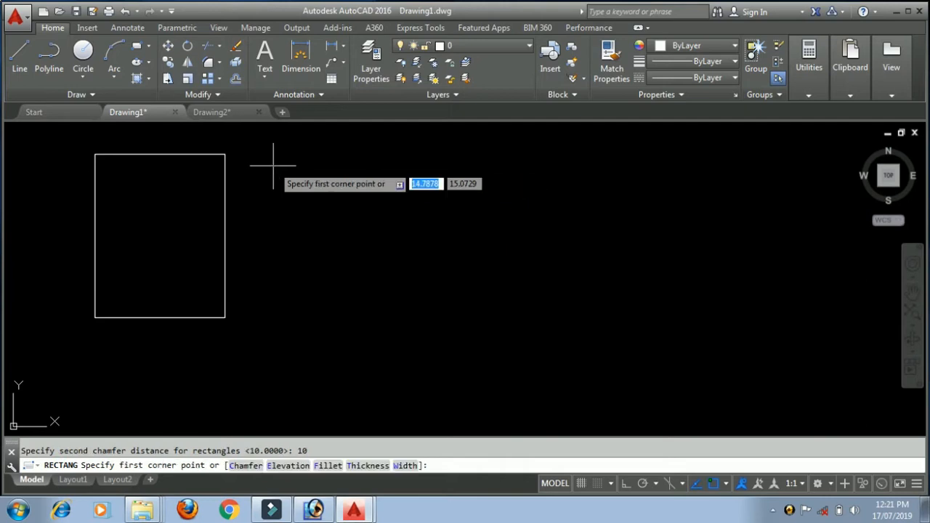
- Draw the second rectangle beside the first from about (14.8, 15.1), entering 10 for the other corner
click(273, 165)
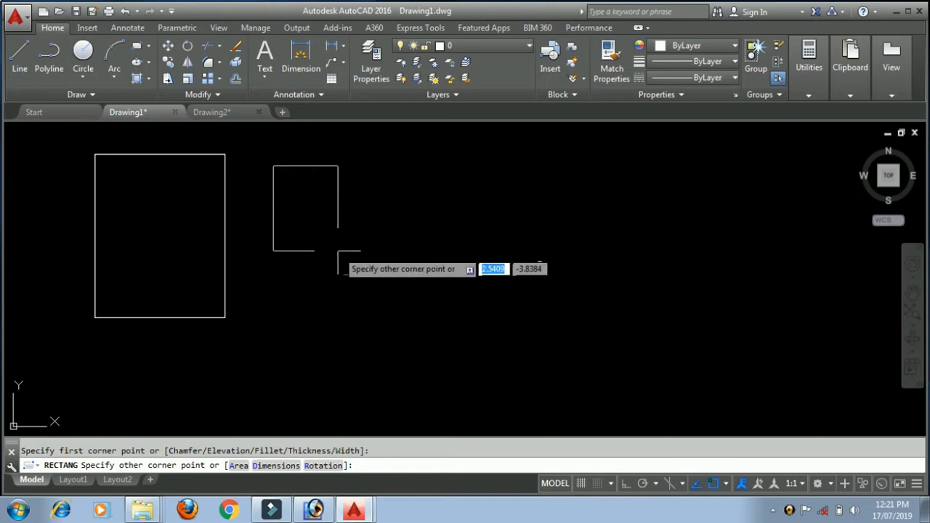
text(10)
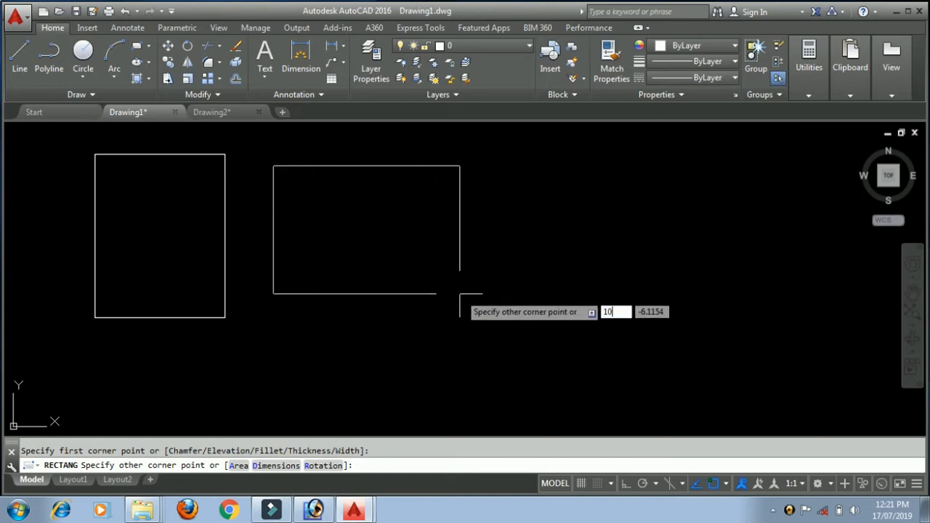
key(Return)
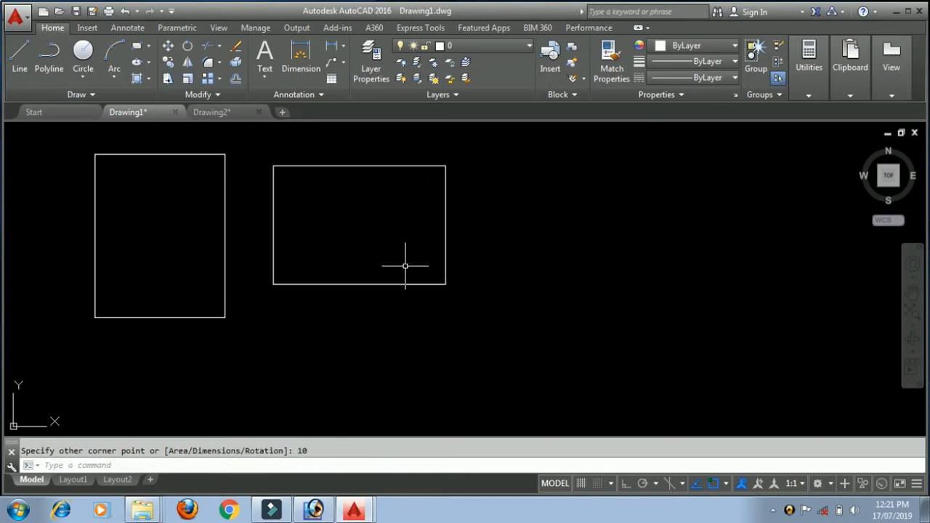
- Draw a third rectangle beside the second one from about (29, 14.1), entering 10 for the other corner
scroll(400, 234, down, 2)
middle_drag(400, 234, 244, 214)
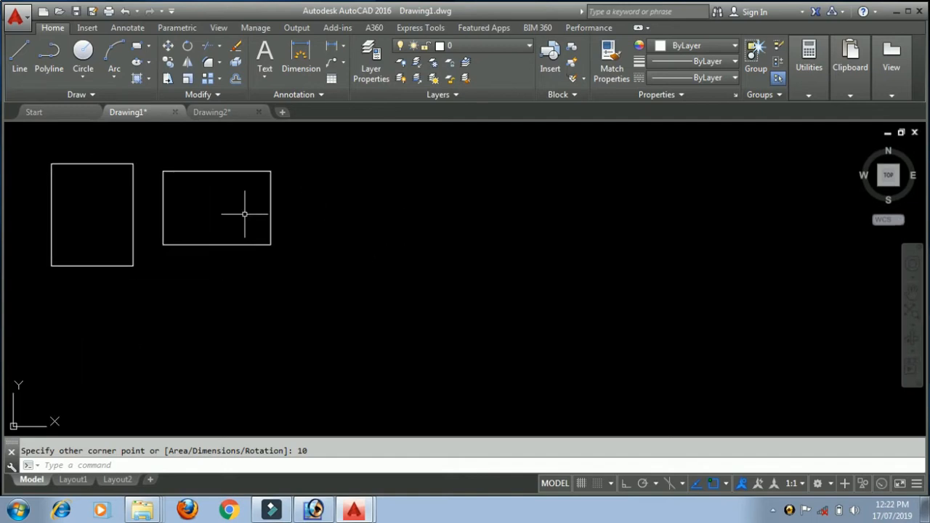
click(148, 46)
click(169, 67)
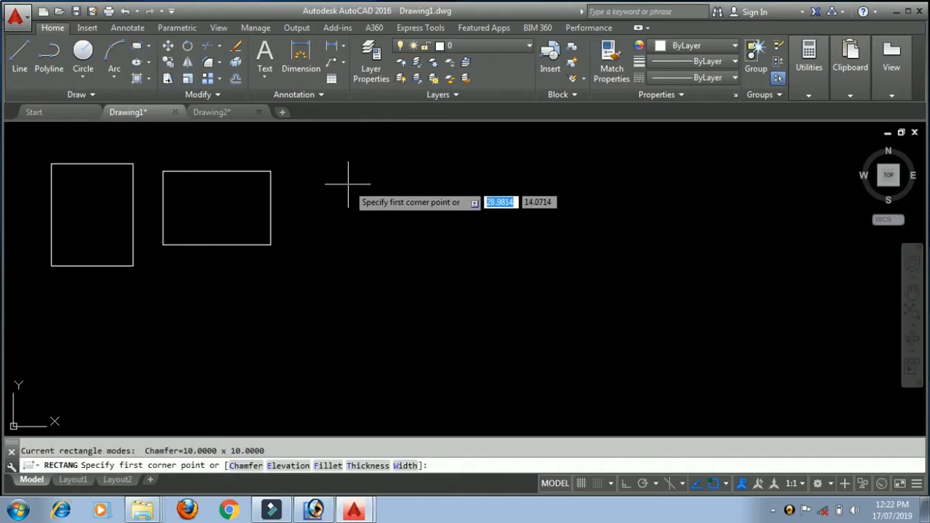
click(348, 184)
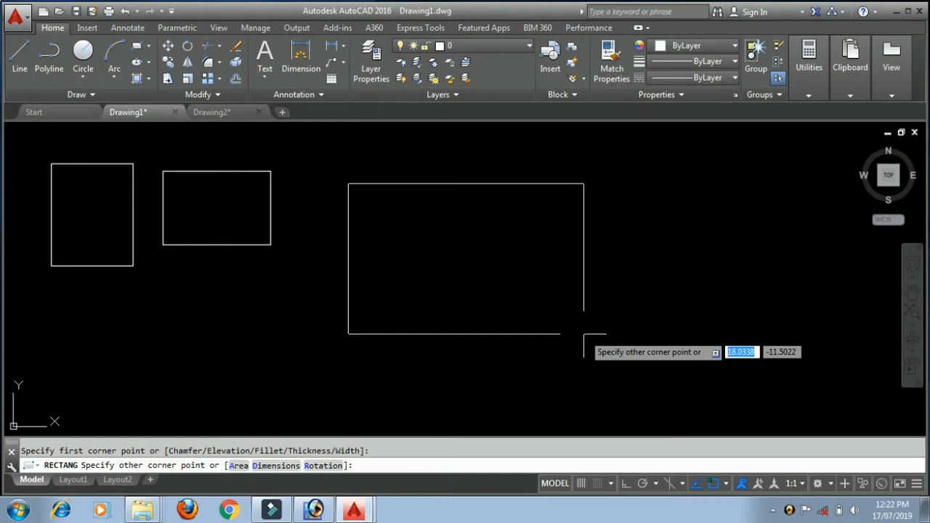
text(ee)
key(BackSpace)
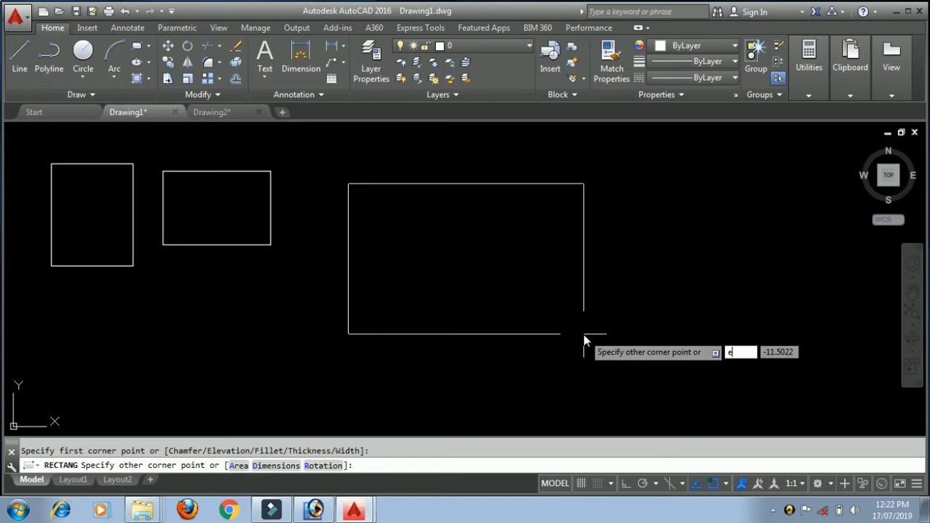
key(Return)
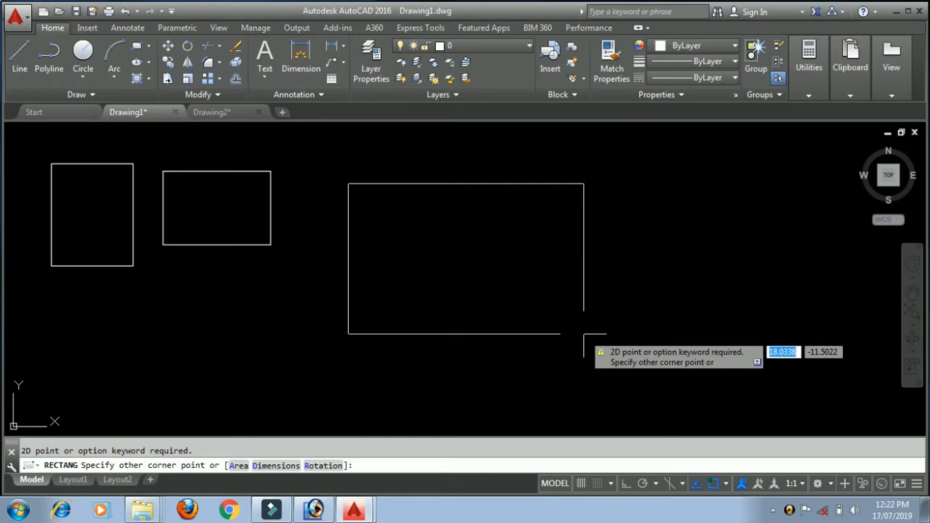
text(10)
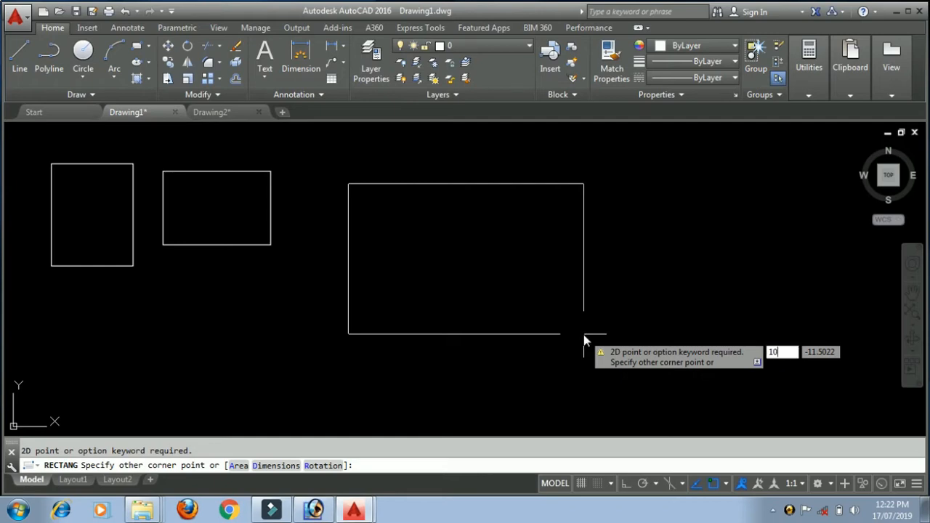
key(Return)
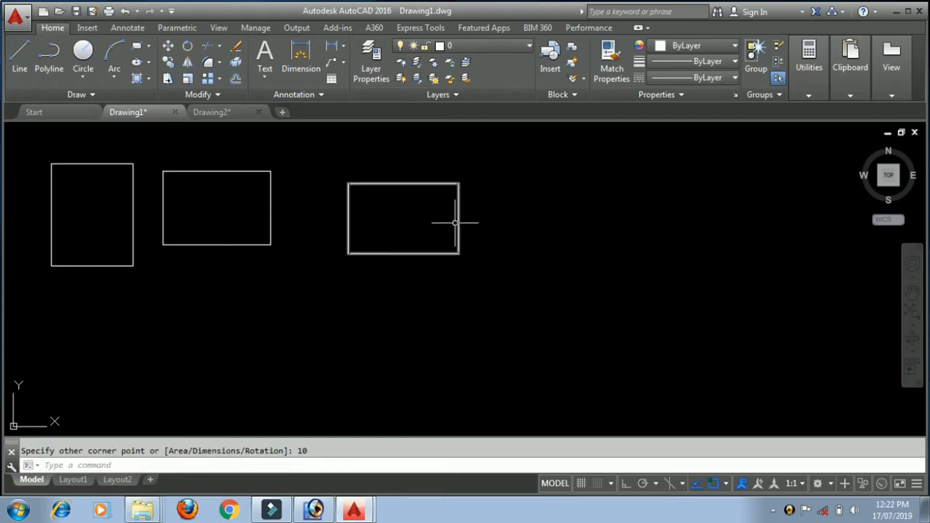
scroll(457, 220, up, 4)
middle_drag(457, 221, 510, 270)
scroll(511, 270, down, 2)
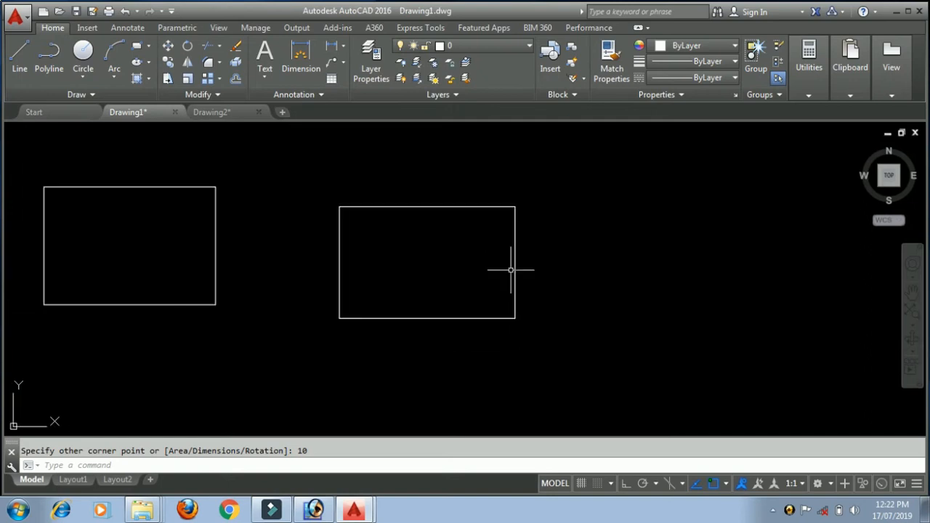
scroll(510, 270, down, 2)
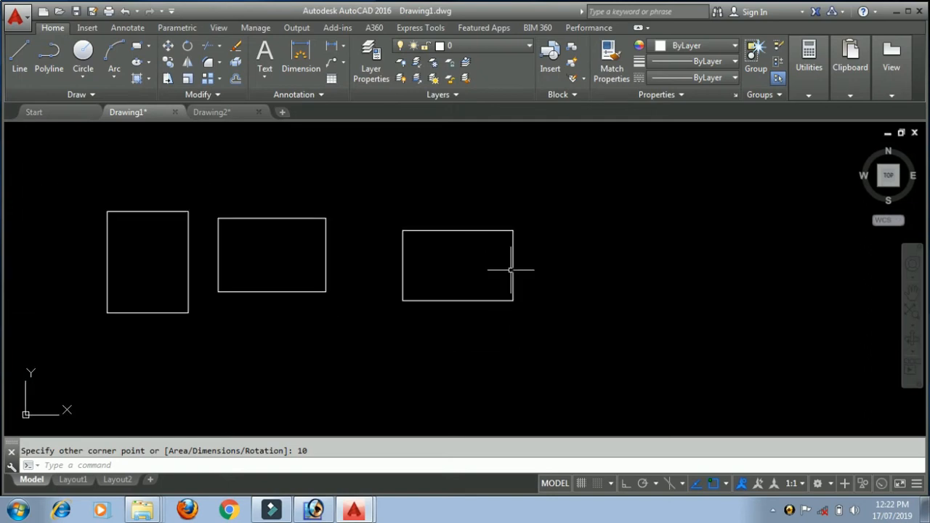
middle_drag(511, 270, 426, 221)
scroll(344, 175, up, 4)
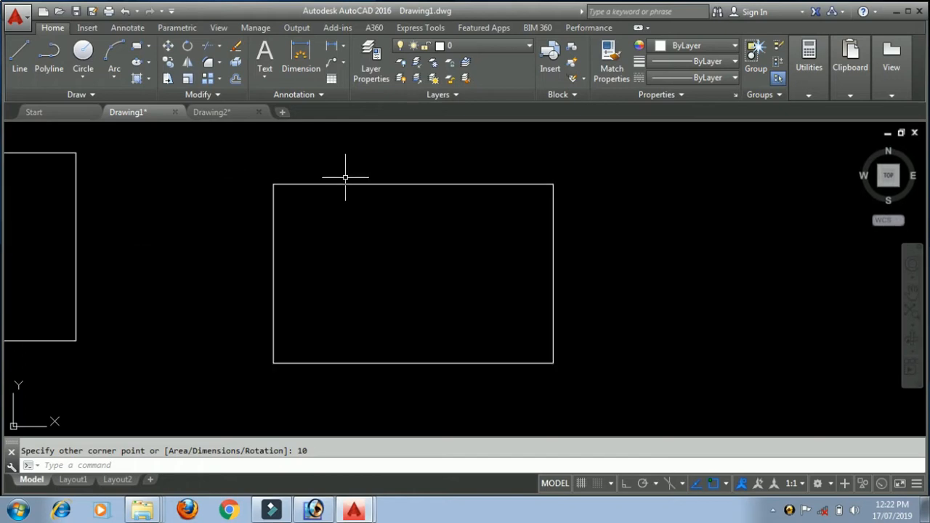
- Draw a fourth rectangle by two corner points, to the right of the third one
middle_drag(343, 177, 402, 221)
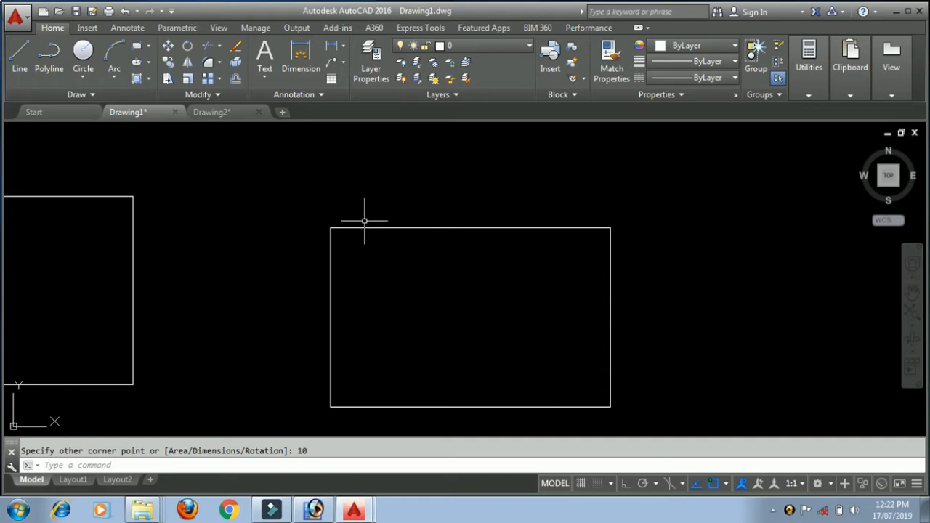
click(139, 46)
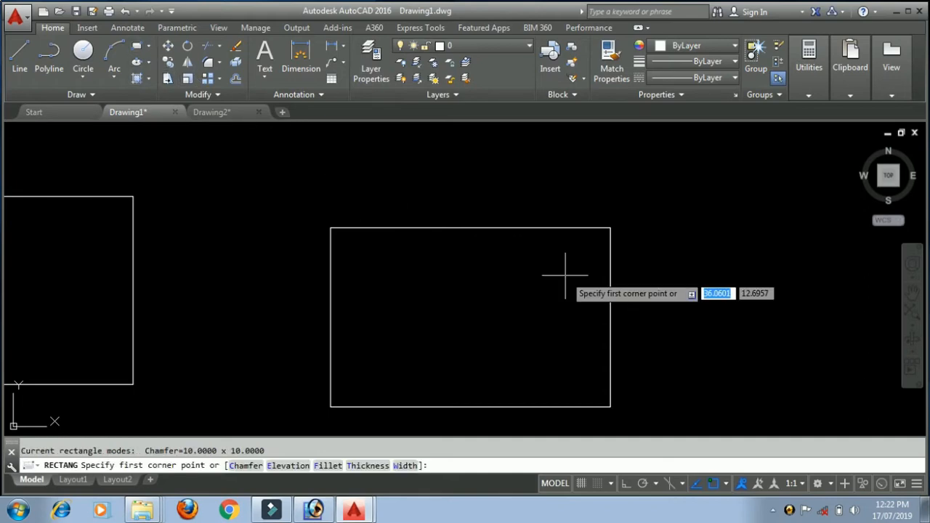
scroll(564, 274, down, 3)
middle_drag(564, 274, 377, 212)
click(482, 210)
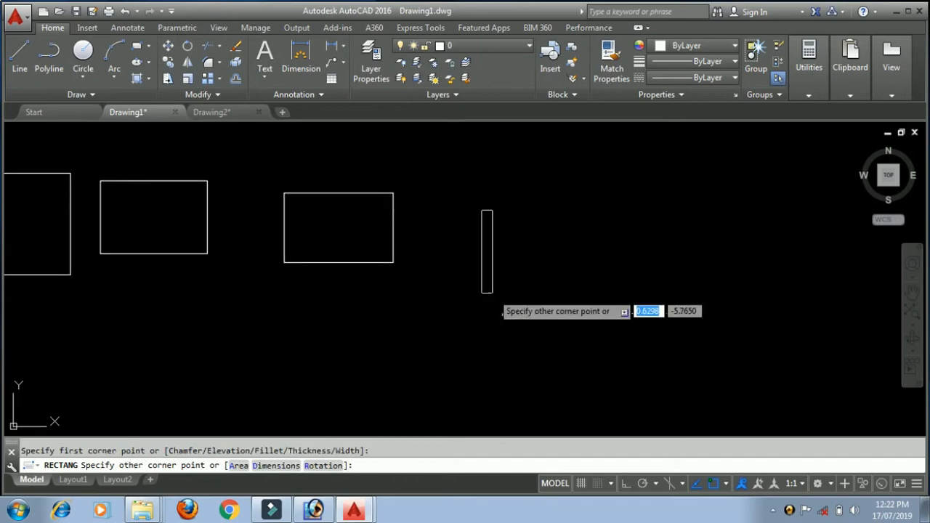
click(577, 345)
text(fillet)
key(Return)
click(576, 342)
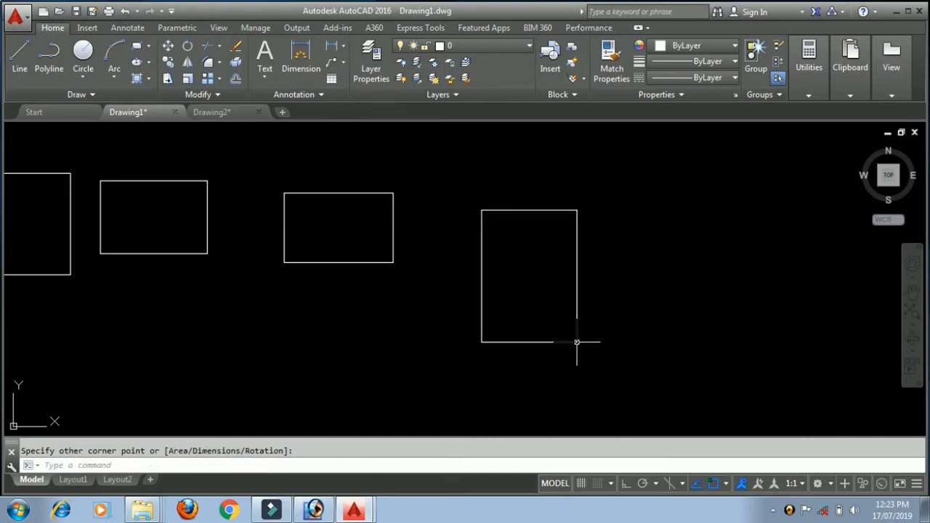
- Draw a five-sided polygon to the right of the fourth rectangle, inscribed in a circle of radius 5
key(Return)
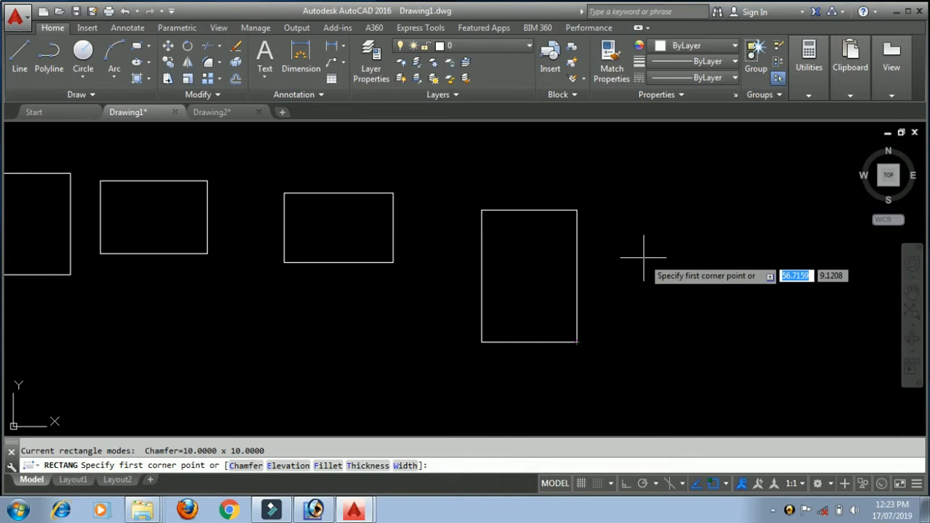
mouse_move(625, 256)
middle_down()
mouse_move(607, 240)
mouse_move(363, 217)
mouse_move(369, 214)
middle_up()
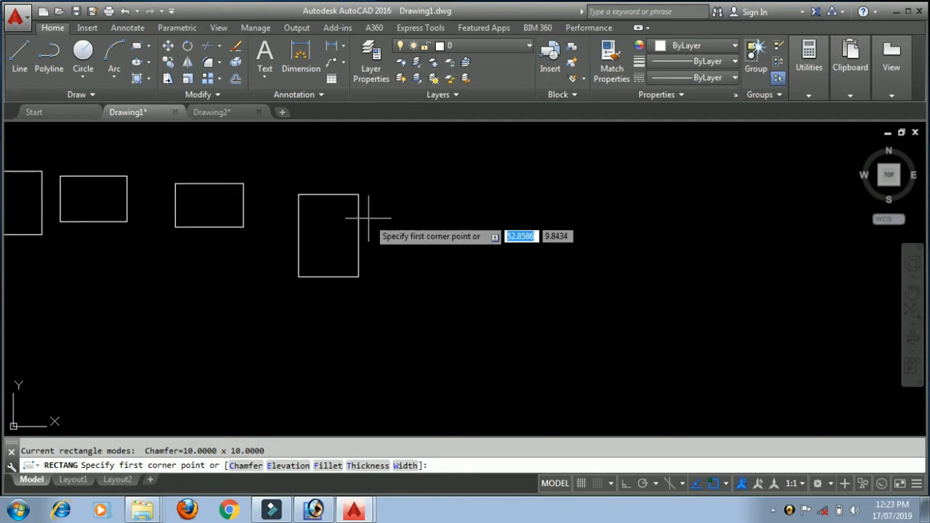
click(146, 48)
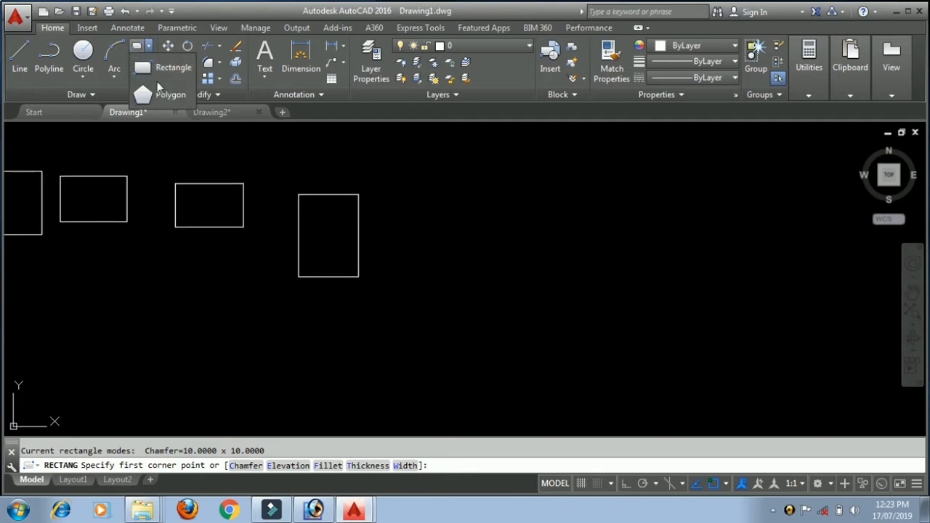
click(158, 102)
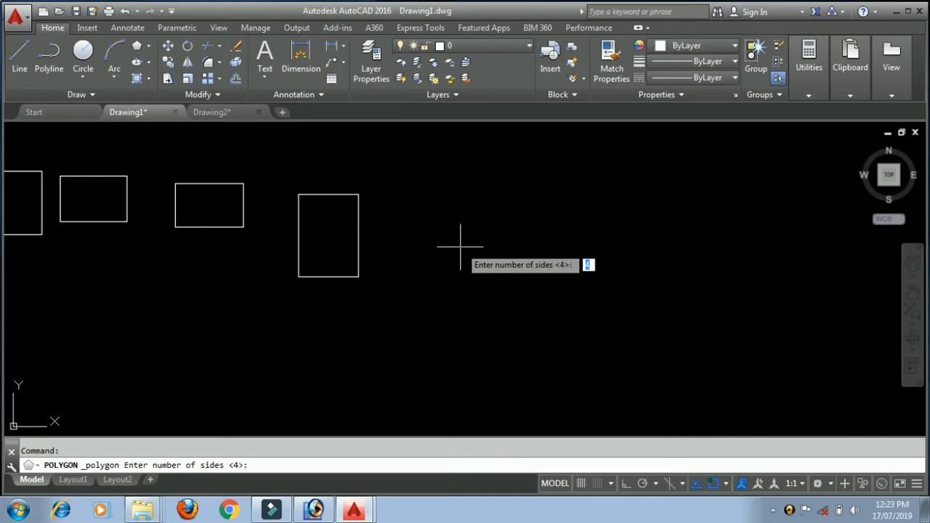
text(5)
key(Return)
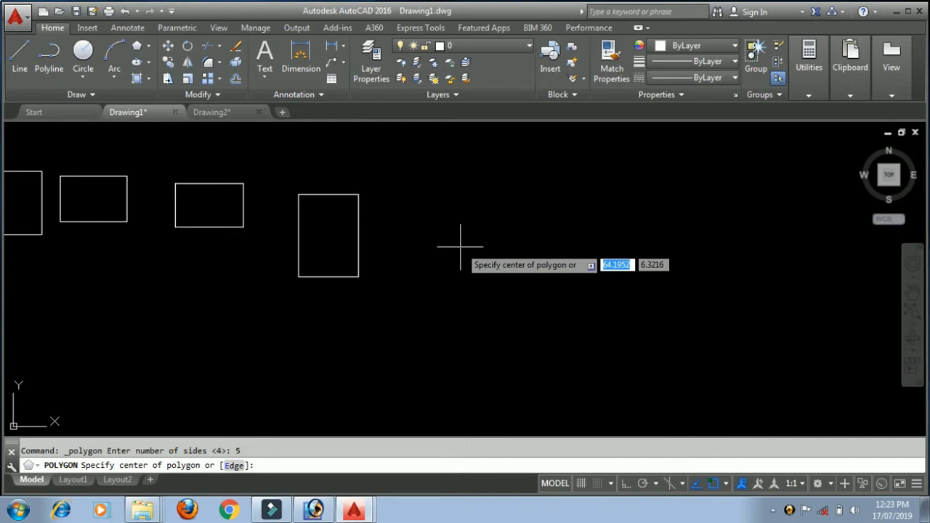
click(475, 299)
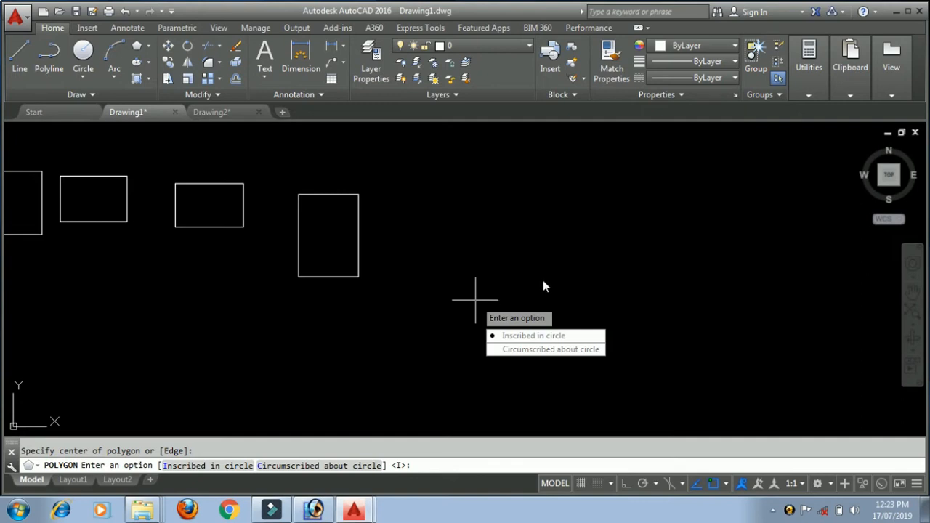
click(541, 338)
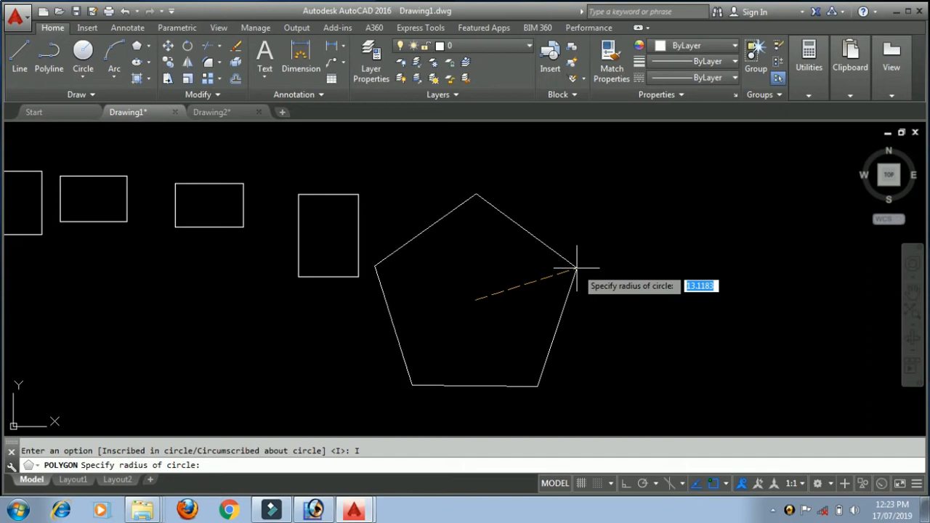
text(5)
key(Return)
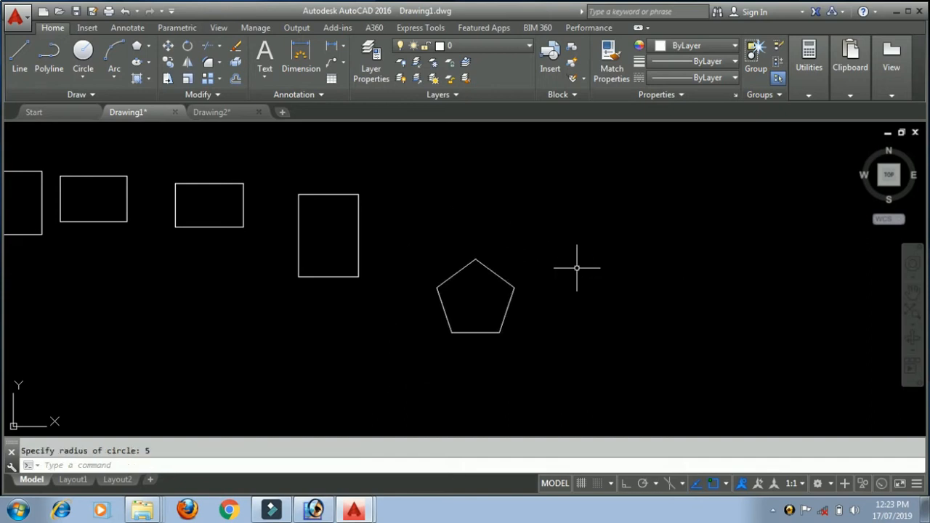
- Draw a second five-sided polygon centred at about (81.3, -2.4), inscribed in a circle of radius 6
scroll(494, 297, up, 5)
mouse_move(494, 297)
middle_down()
mouse_move(480, 247)
mouse_move(384, 247)
middle_up()
scroll(481, 247, down, 5)
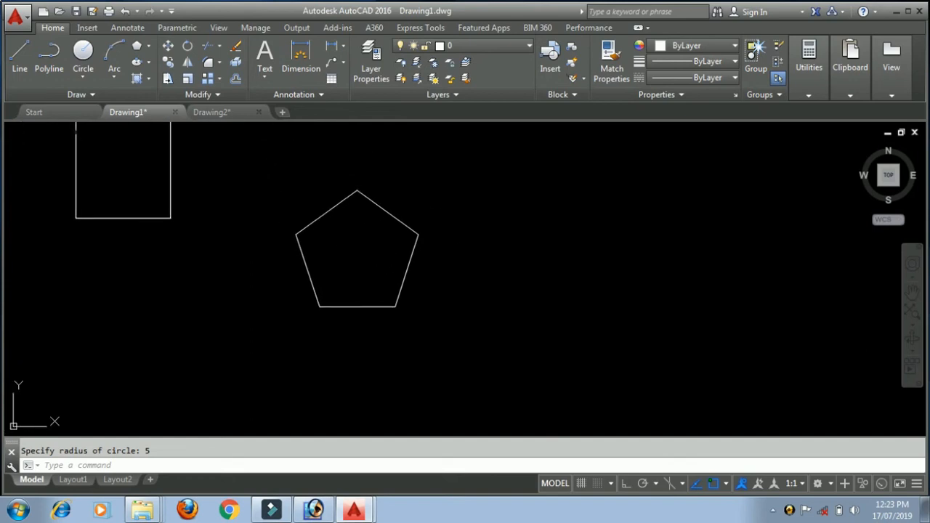
click(149, 46)
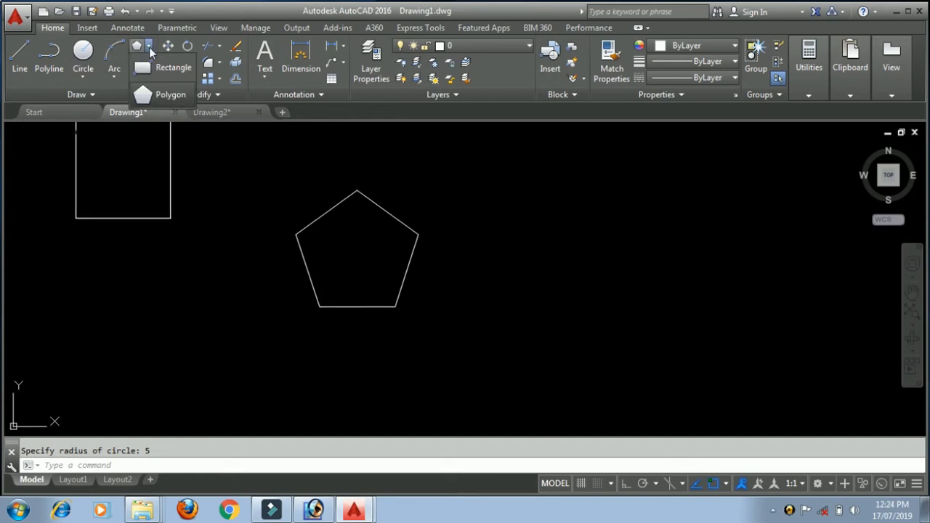
click(171, 98)
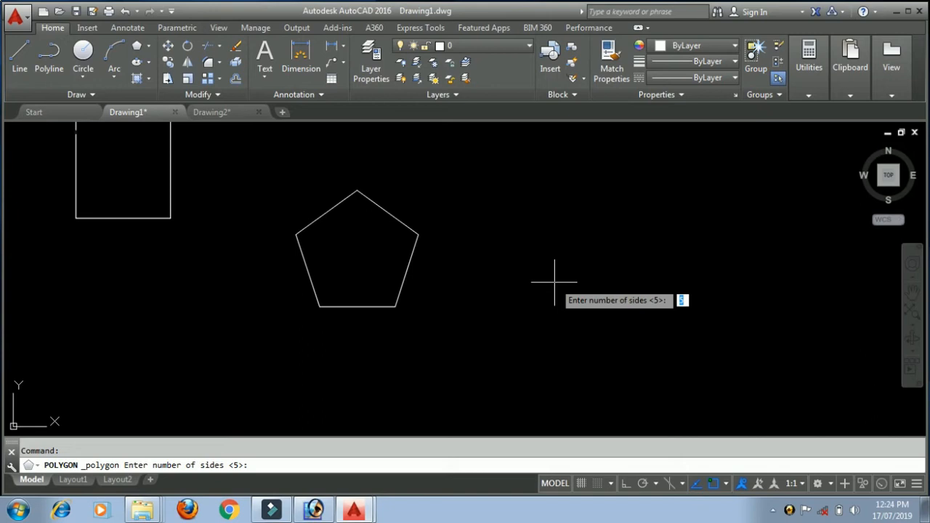
text(5)
key(Return)
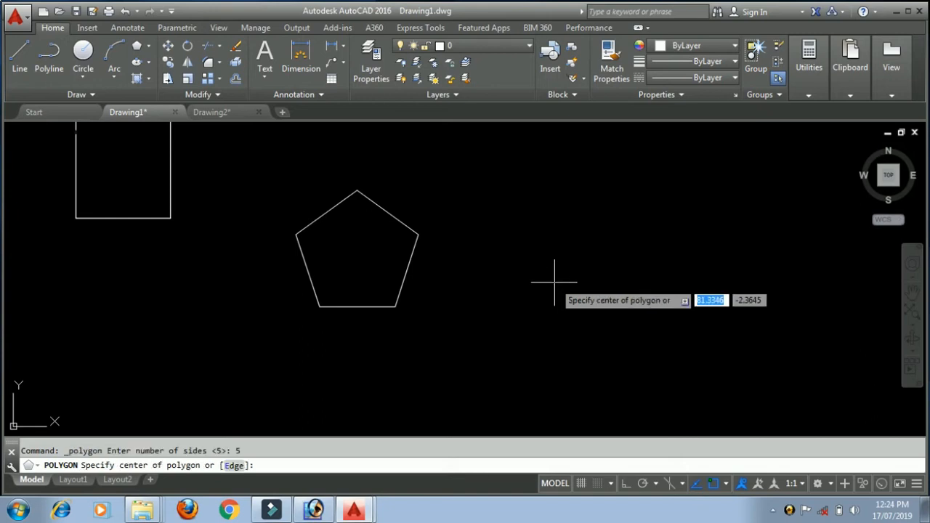
click(554, 283)
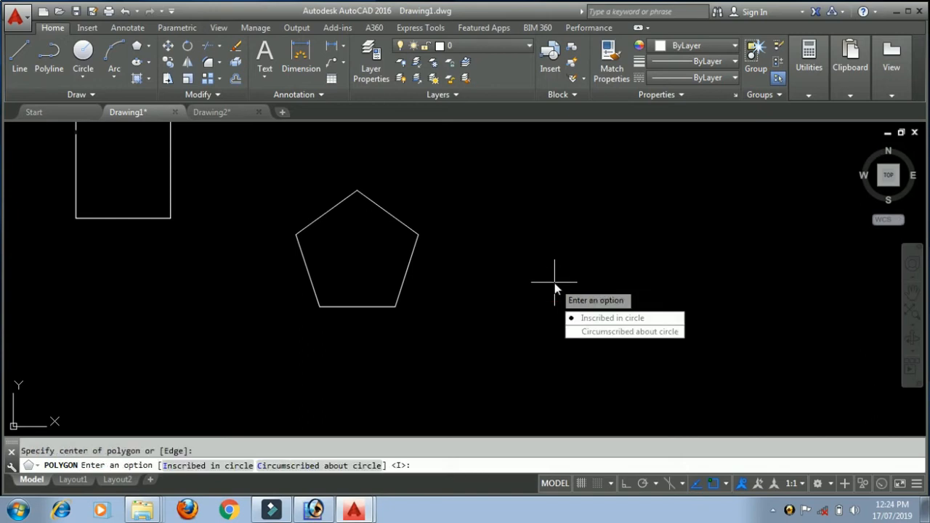
key(Down)
key(Return)
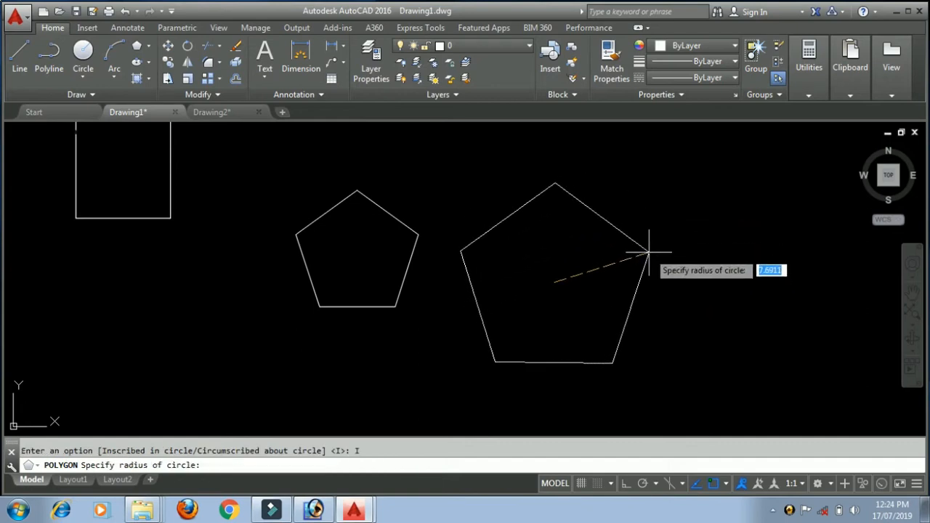
text(6)
key(Return)
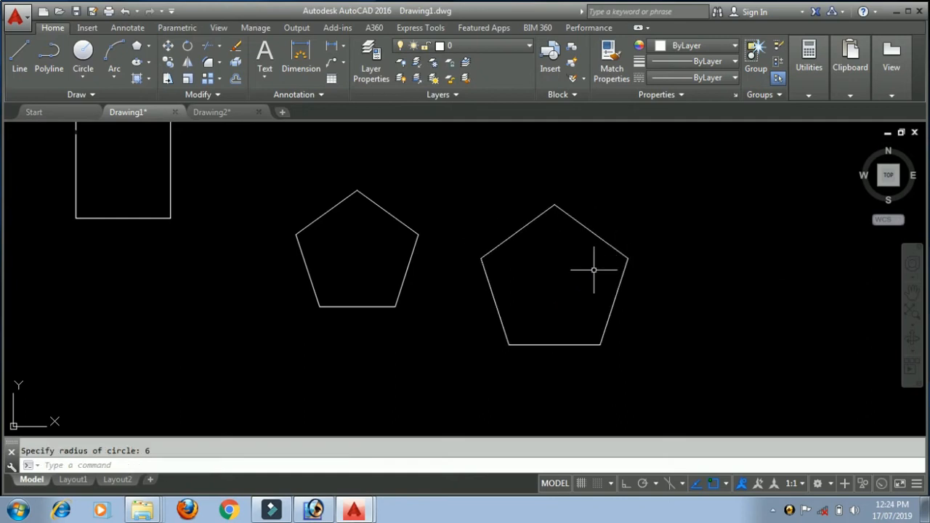
- Draw a centre-based ellipse to the right of the second pentagon with a horizontal axis and a rotation of 3 around the major axis
click(148, 62)
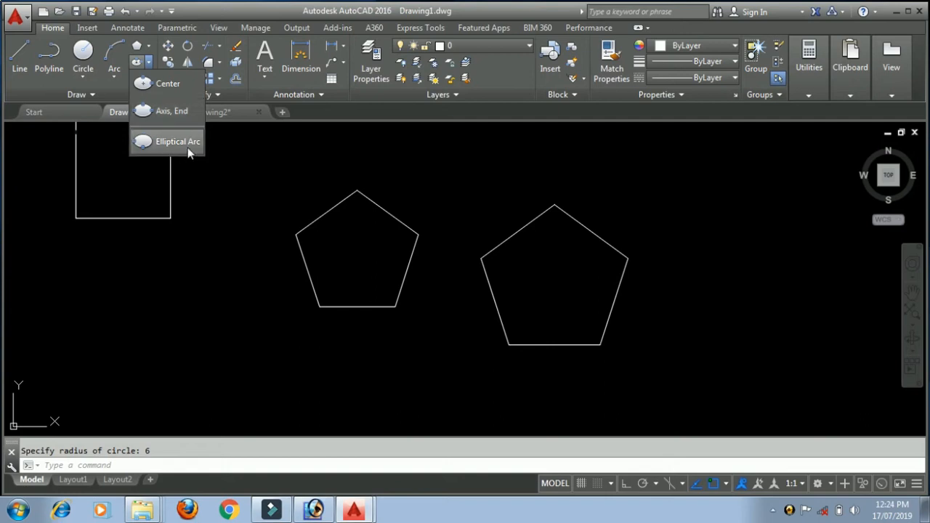
click(180, 86)
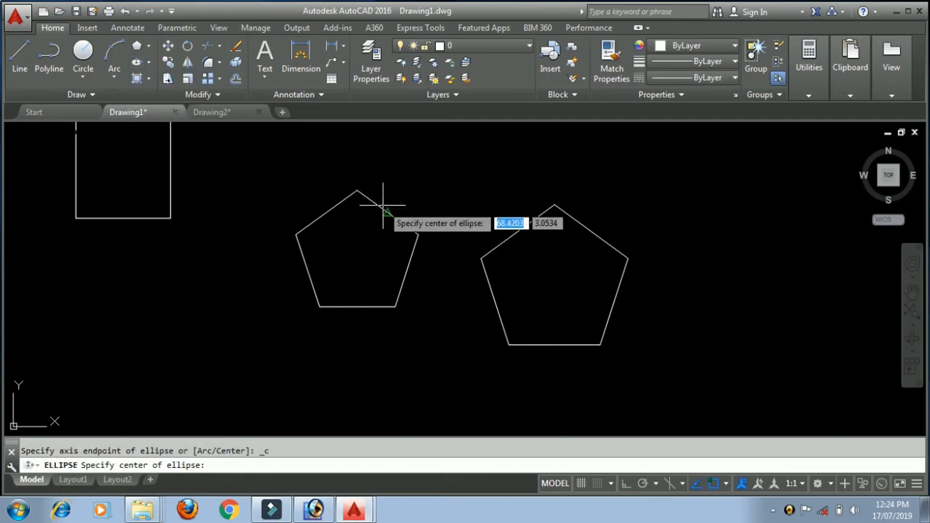
click(705, 307)
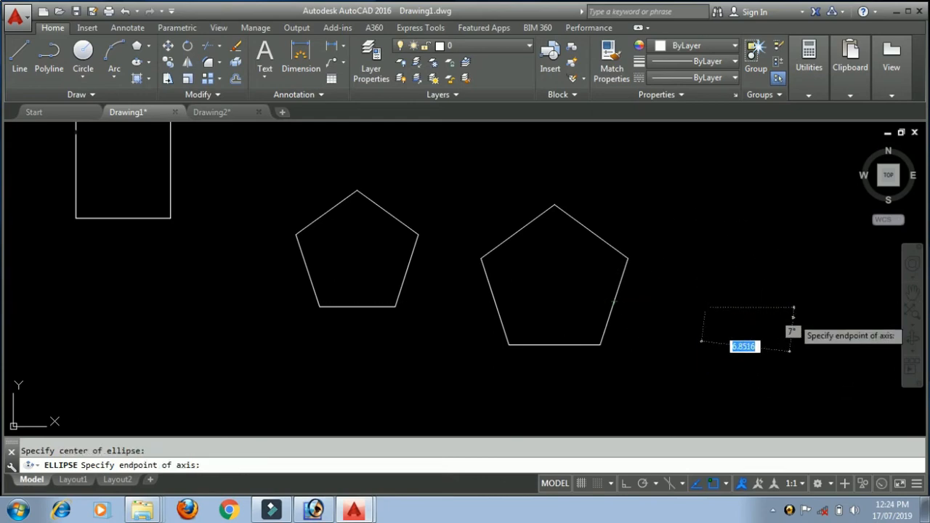
click(837, 308)
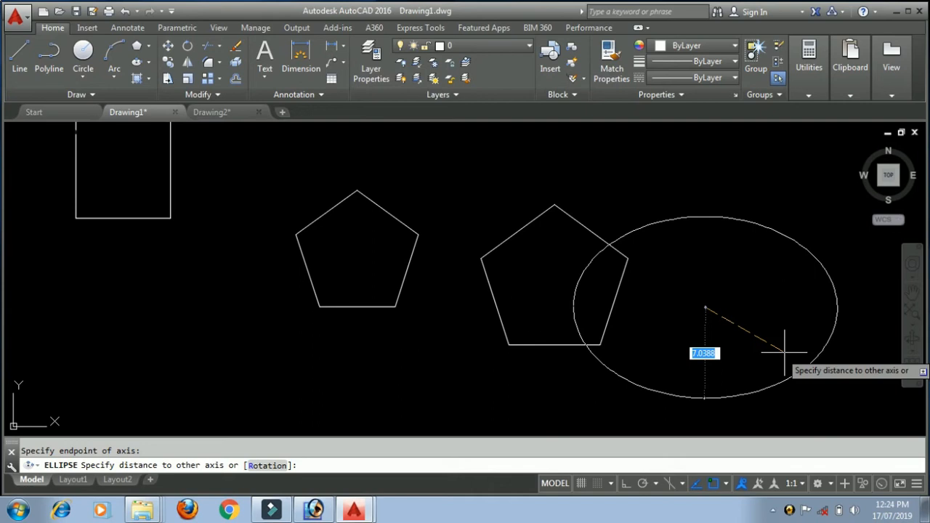
text(r)
key(Return)
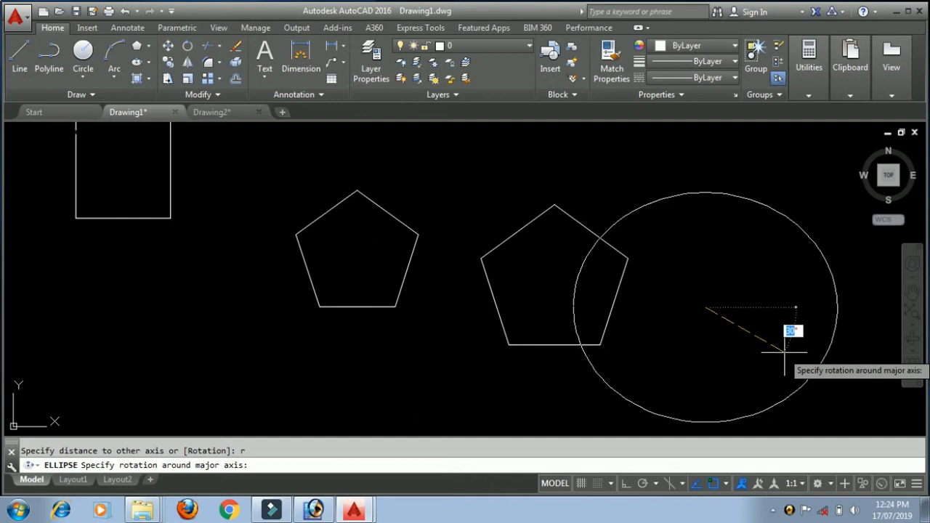
text(3)
key(Return)
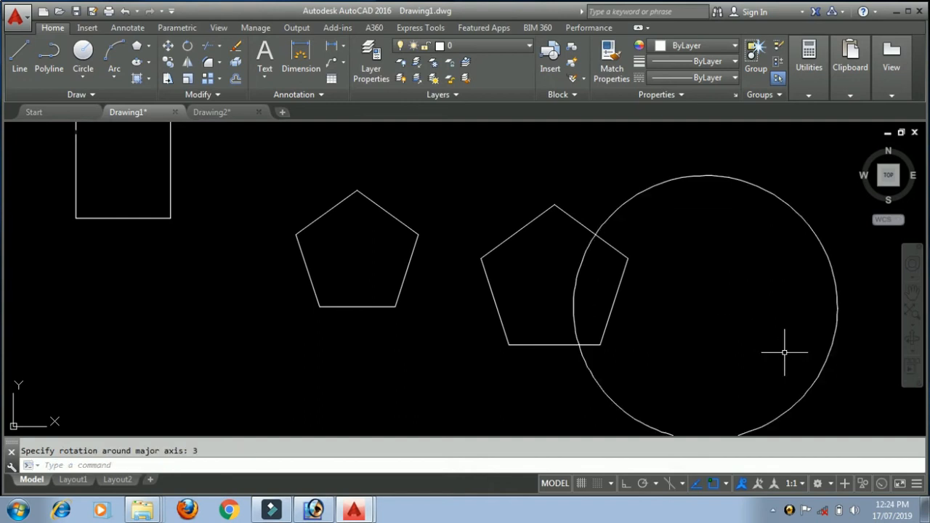
- Draw an Axis, End ellipse to the right of the first ellipse with a horizontal axis about 34.3 long and other-axis distance 5
scroll(762, 300, down, 4)
mouse_move(749, 309)
middle_down()
mouse_move(452, 259)
mouse_move(445, 248)
middle_up()
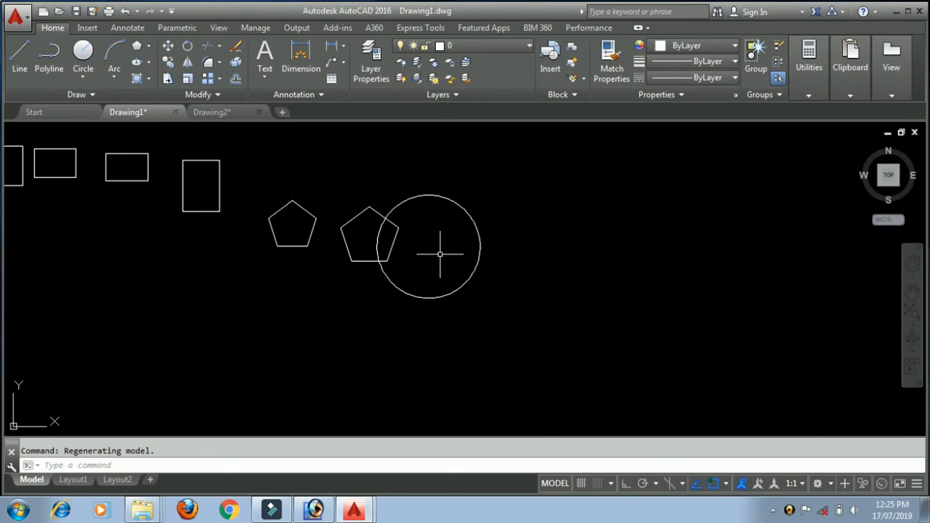
click(148, 63)
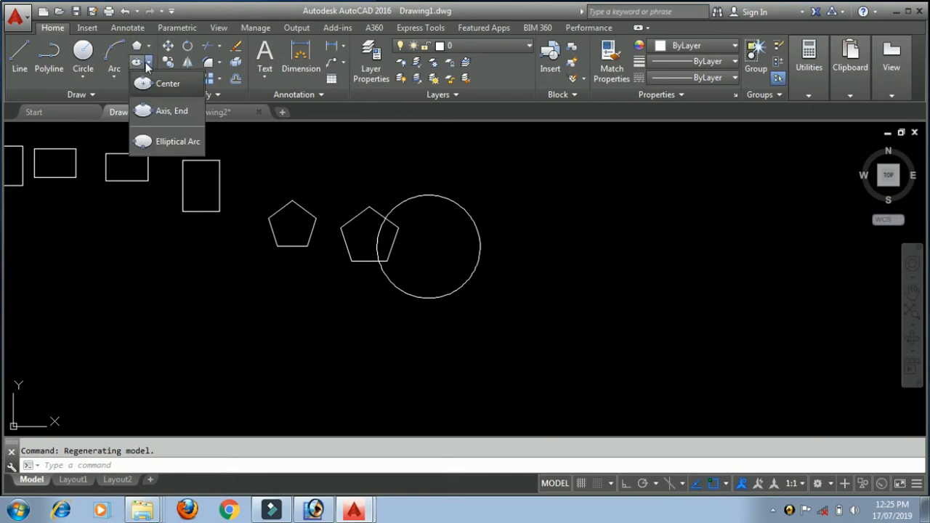
click(165, 113)
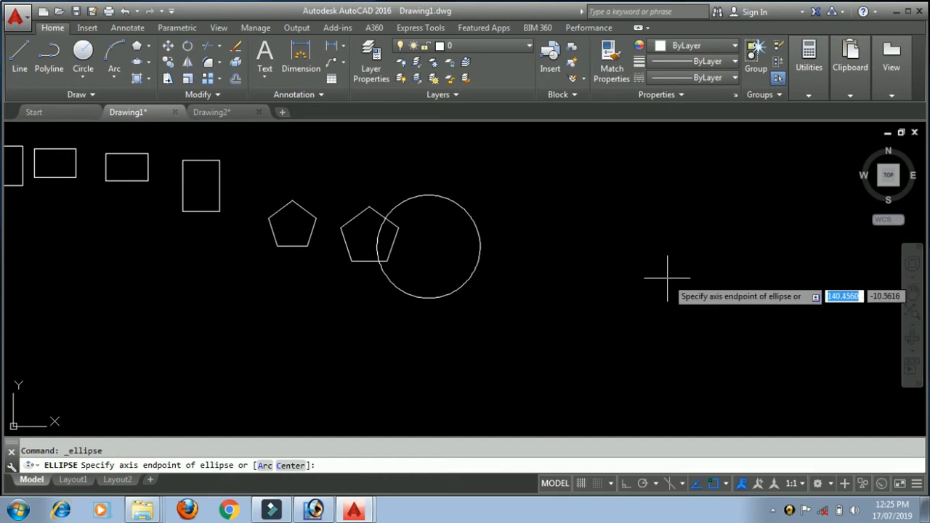
click(561, 284)
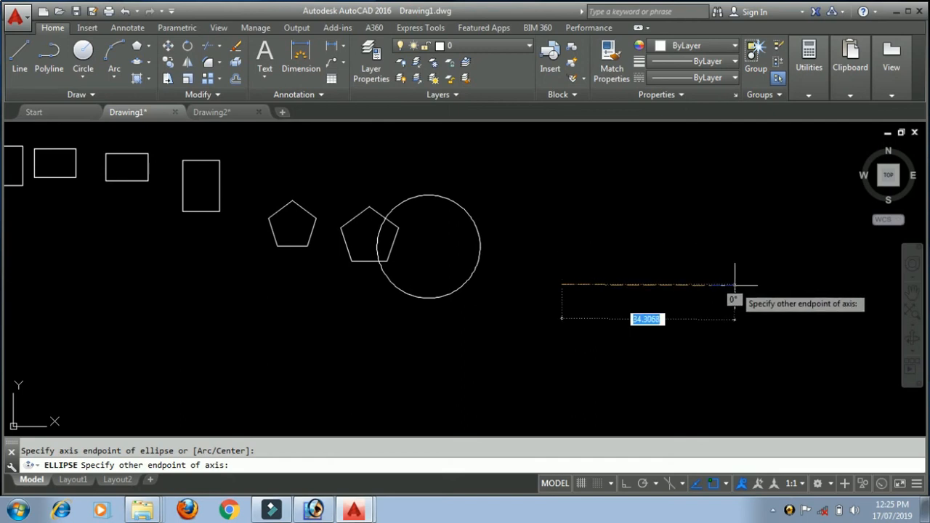
click(734, 284)
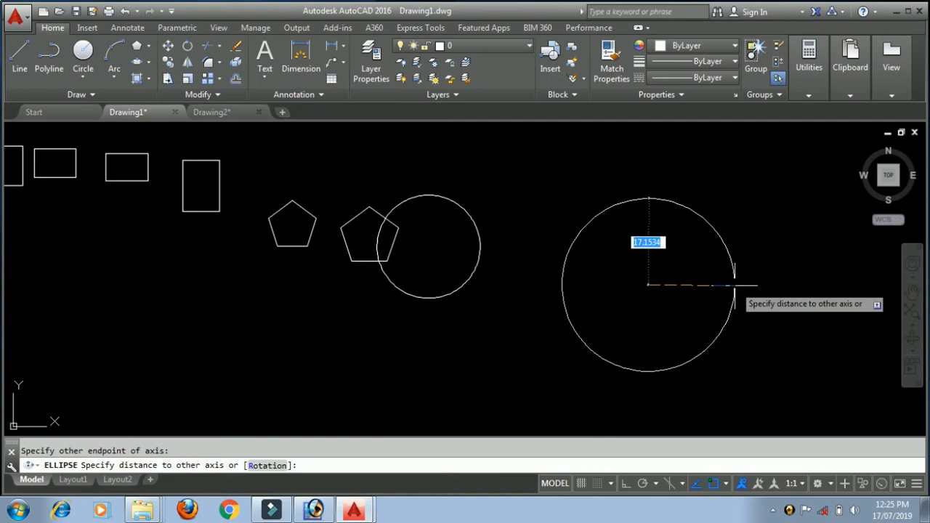
text(5)
key(Return)
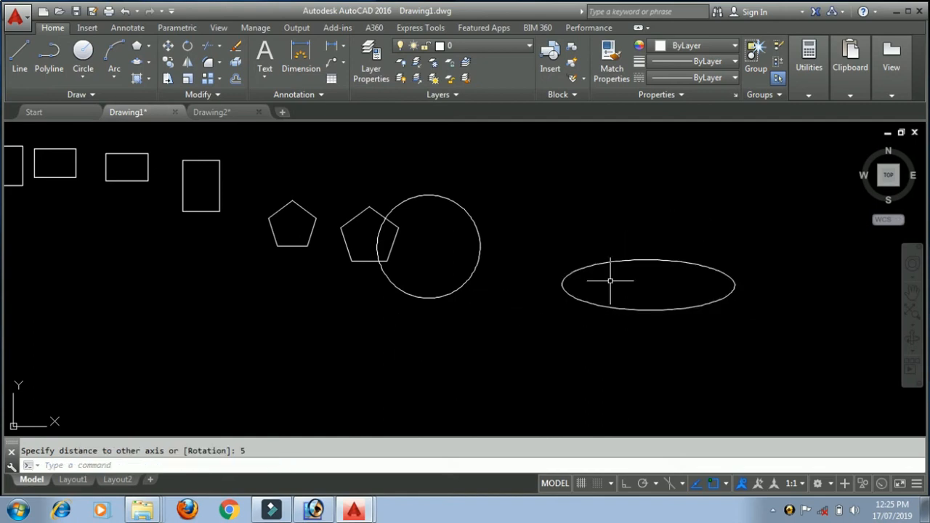
scroll(612, 276, up, 5)
middle_drag(610, 281, 370, 242)
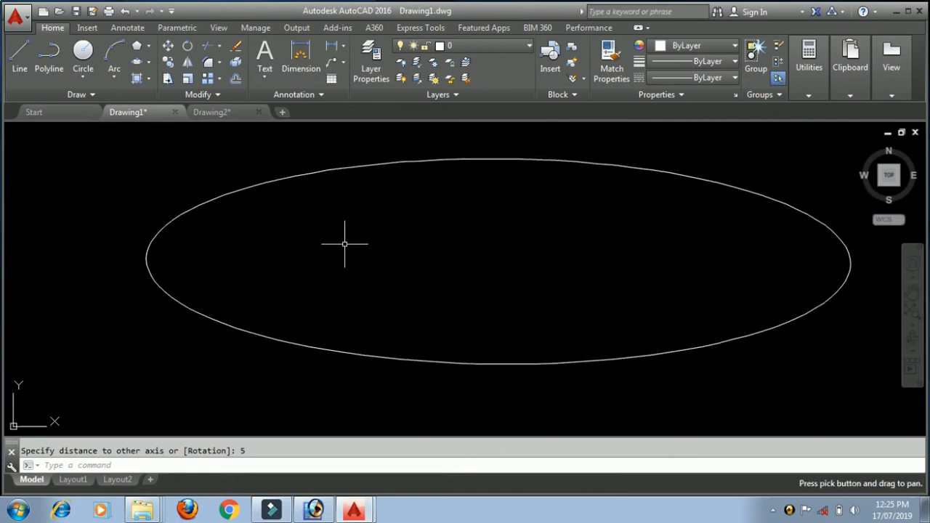
scroll(346, 242, down, 6)
scroll(353, 250, down, 2)
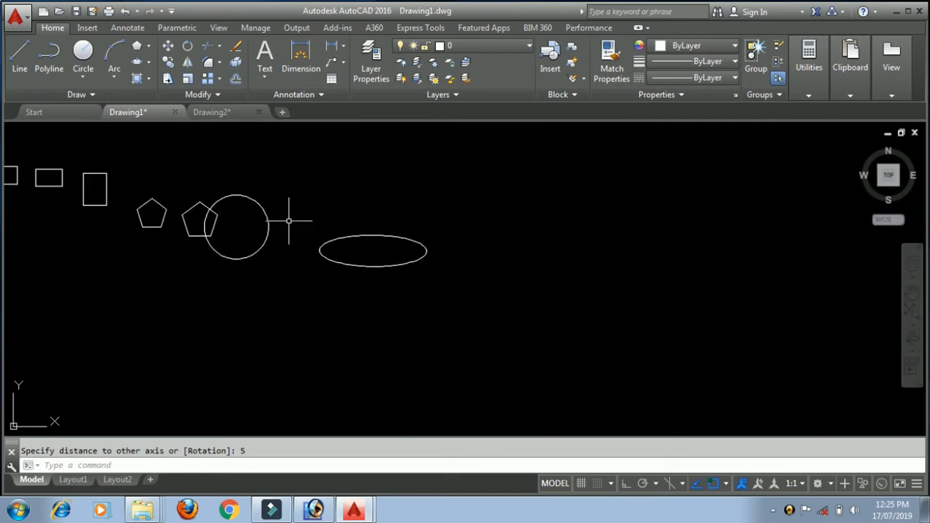
- Draw a six-sided polygon centred at about (191.1, -6.2), right of the flat ellipse, inscribed in a circle of radius 5
scroll(290, 214, up, 3)
mouse_move(291, 213)
middle_down()
mouse_move(378, 253)
mouse_move(431, 255)
middle_up()
text(pol)
key(Return)
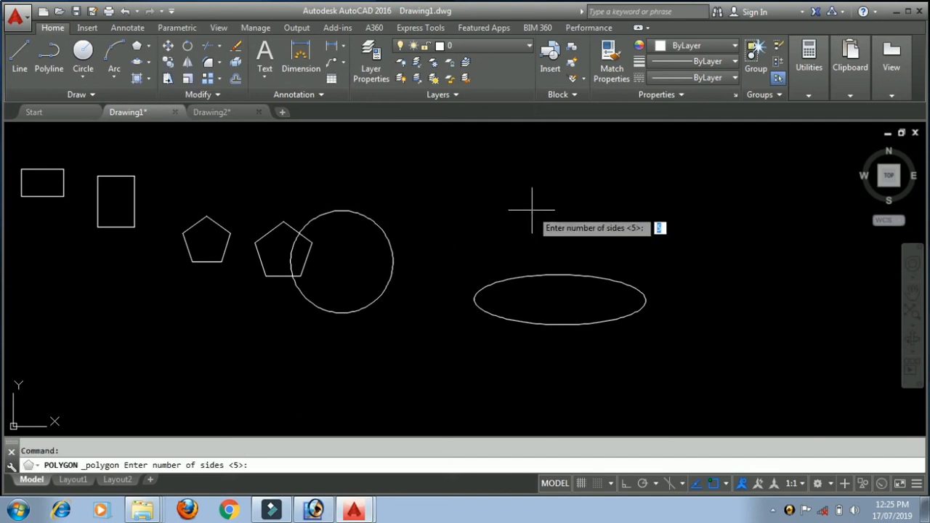
scroll(670, 236, down, 2)
mouse_move(662, 238)
middle_down()
mouse_move(490, 278)
mouse_move(421, 263)
middle_up()
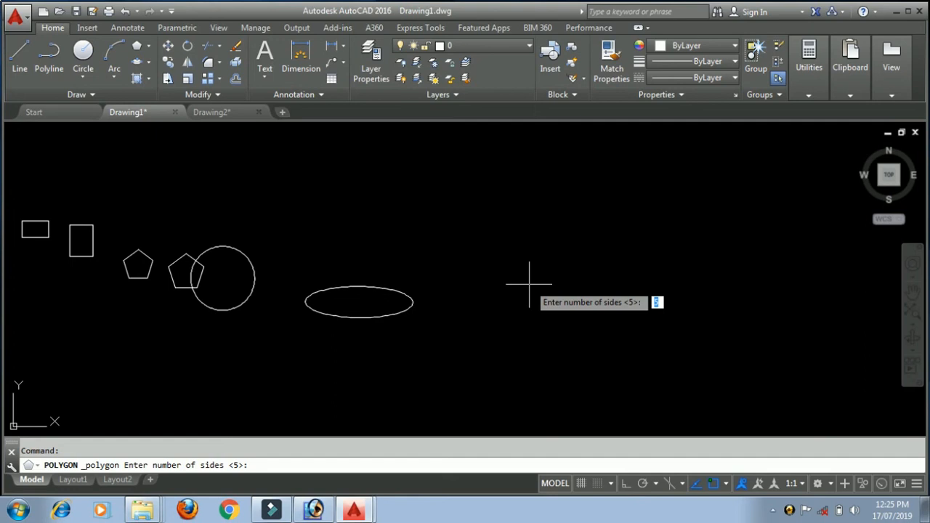
text(6)
key(Return)
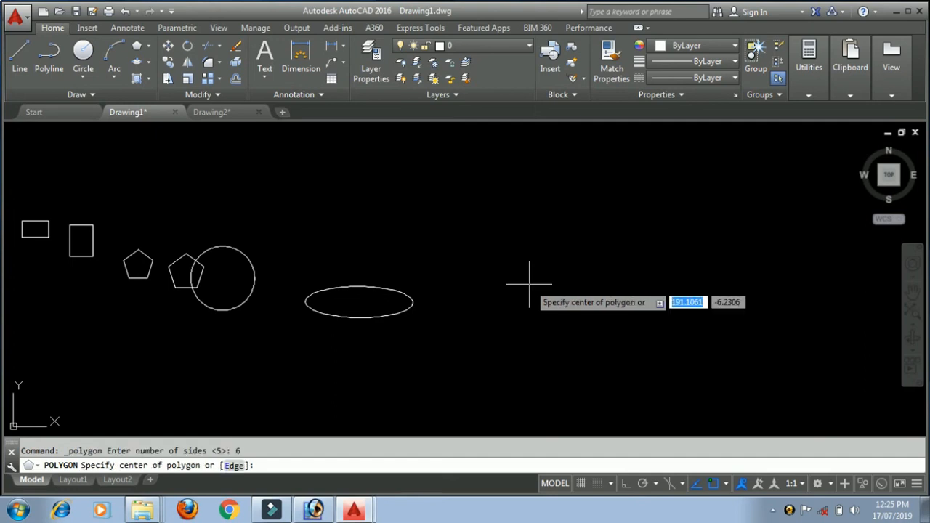
click(529, 285)
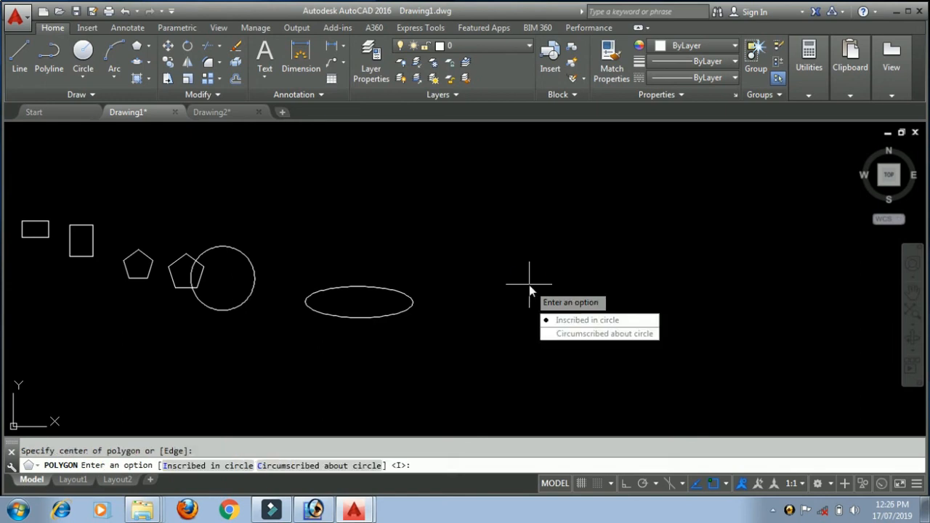
click(579, 324)
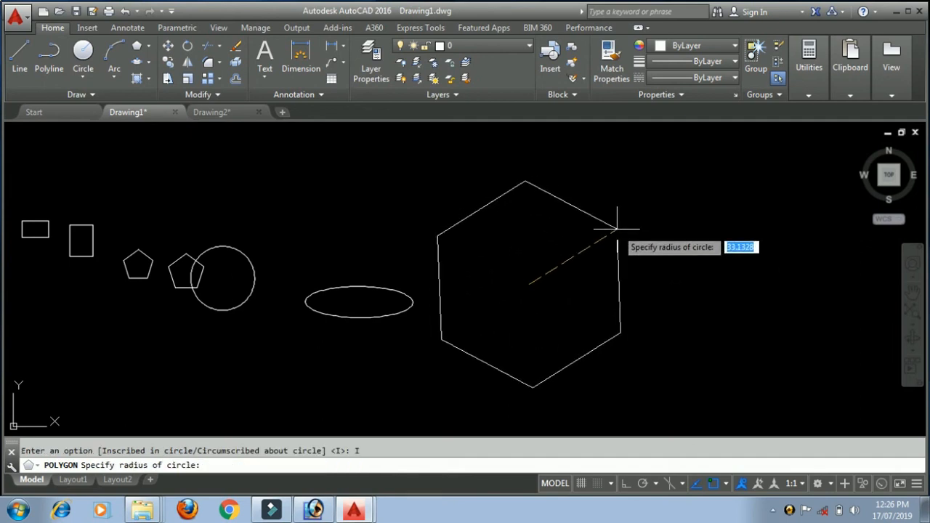
text(5)
key(Return)
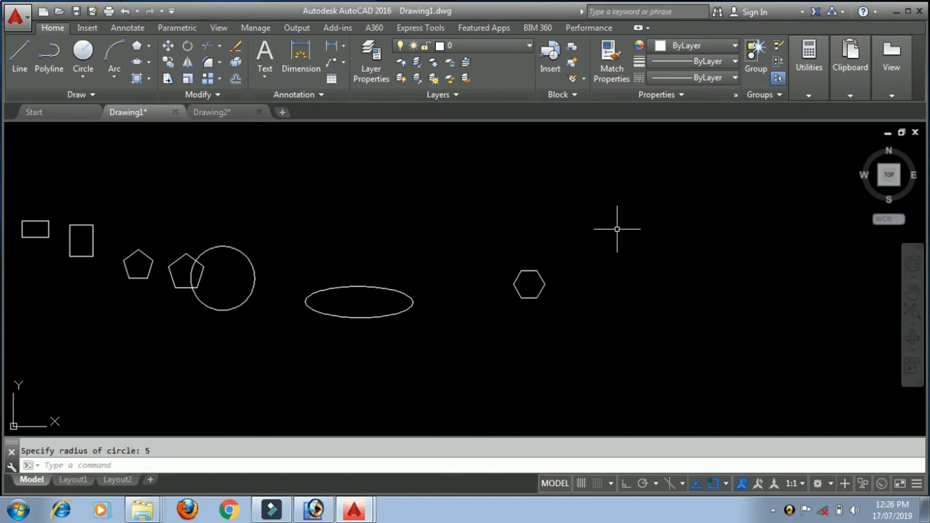
scroll(541, 282, up, 5)
middle_drag(544, 289, 483, 245)
scroll(518, 231, down, 2)
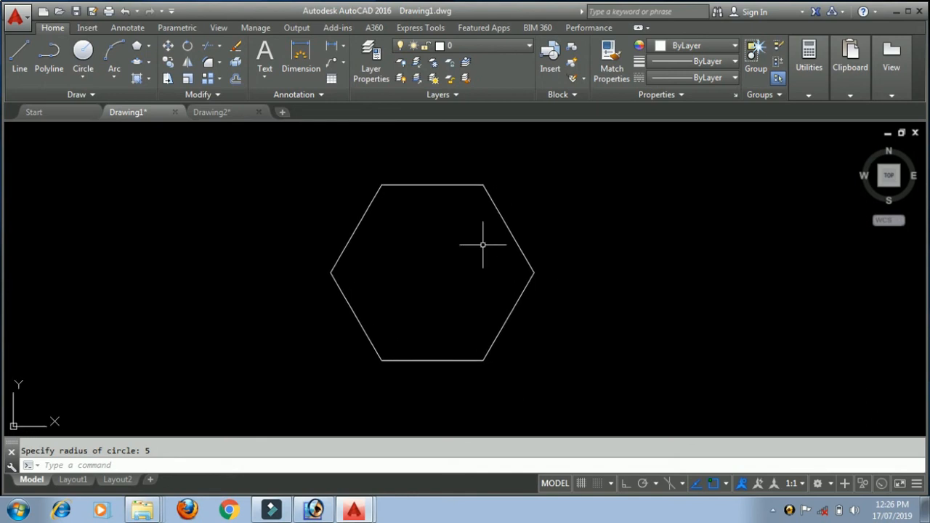